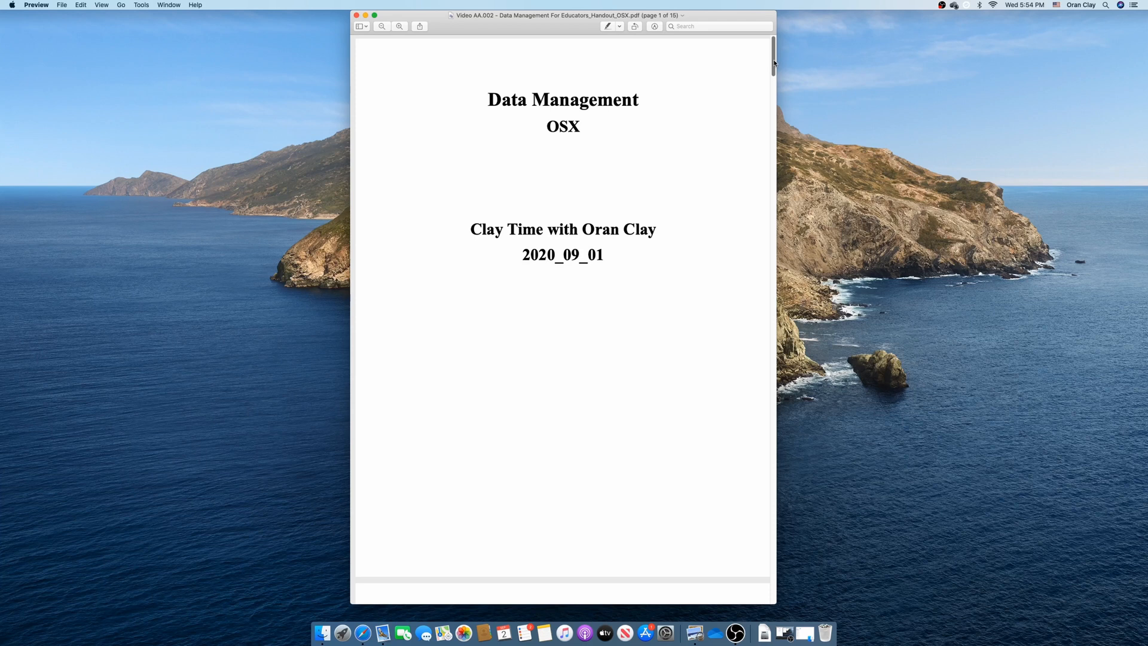
Read through the handout's class list page, naming rules and standard acronyms up to Step 1 of Creating Your File System
mouse_move(566, 17)
left_mouse_down()
mouse_move(354, 22)
mouse_move(551, 8)
left_mouse_up()
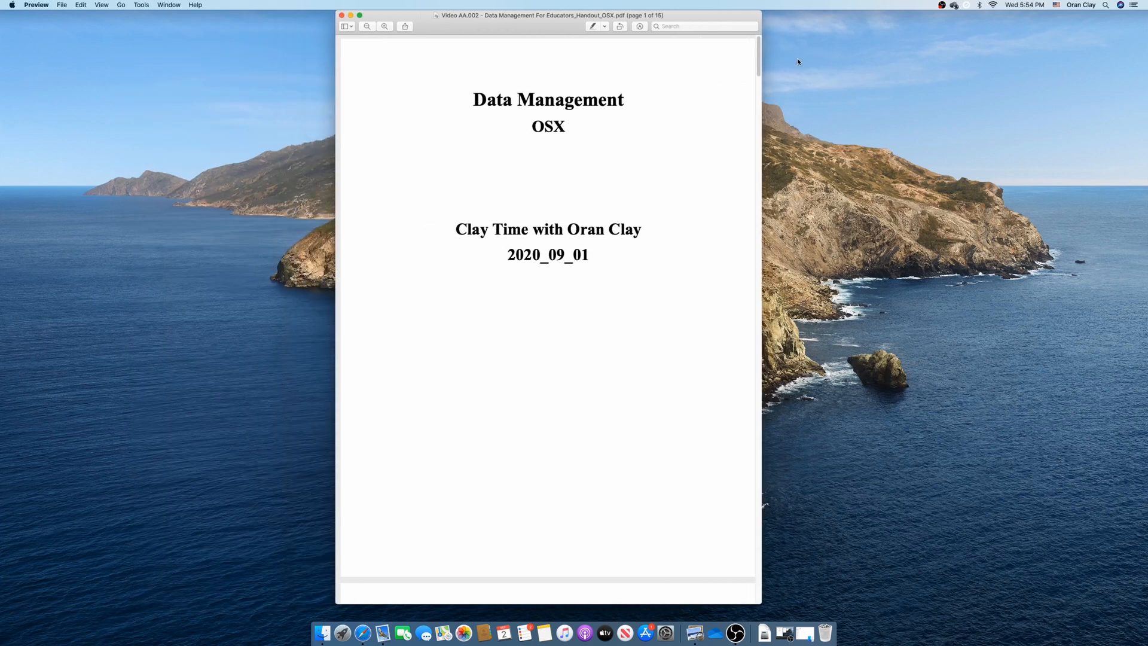
left_click_drag(759, 57, 767, 96)
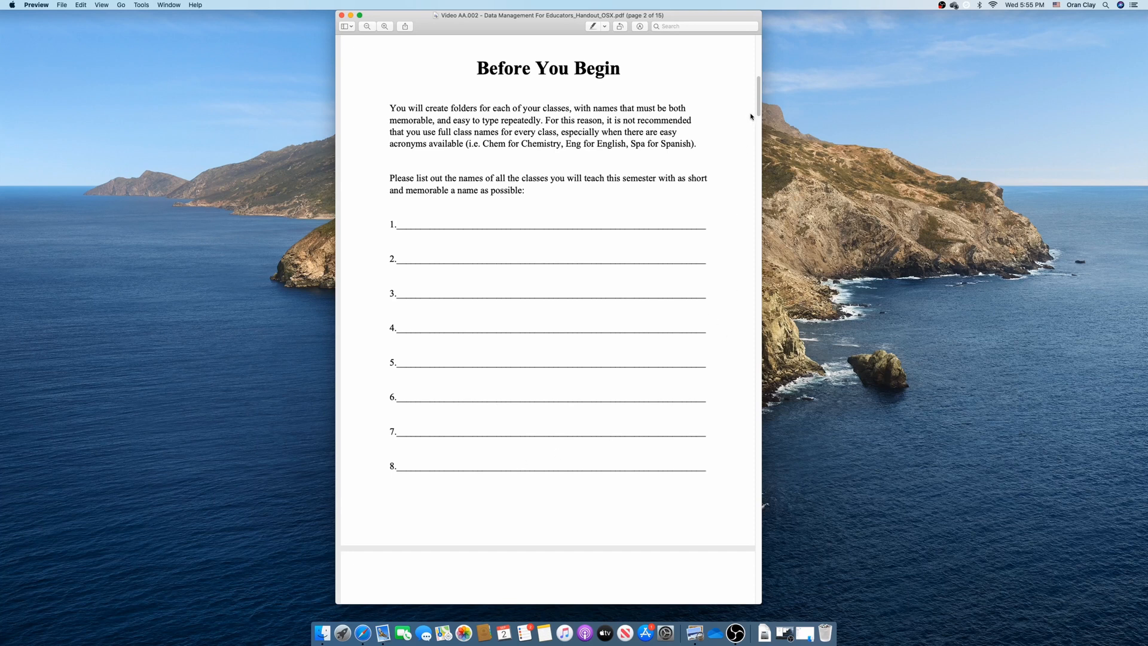
left_click_drag(759, 102, 763, 139)
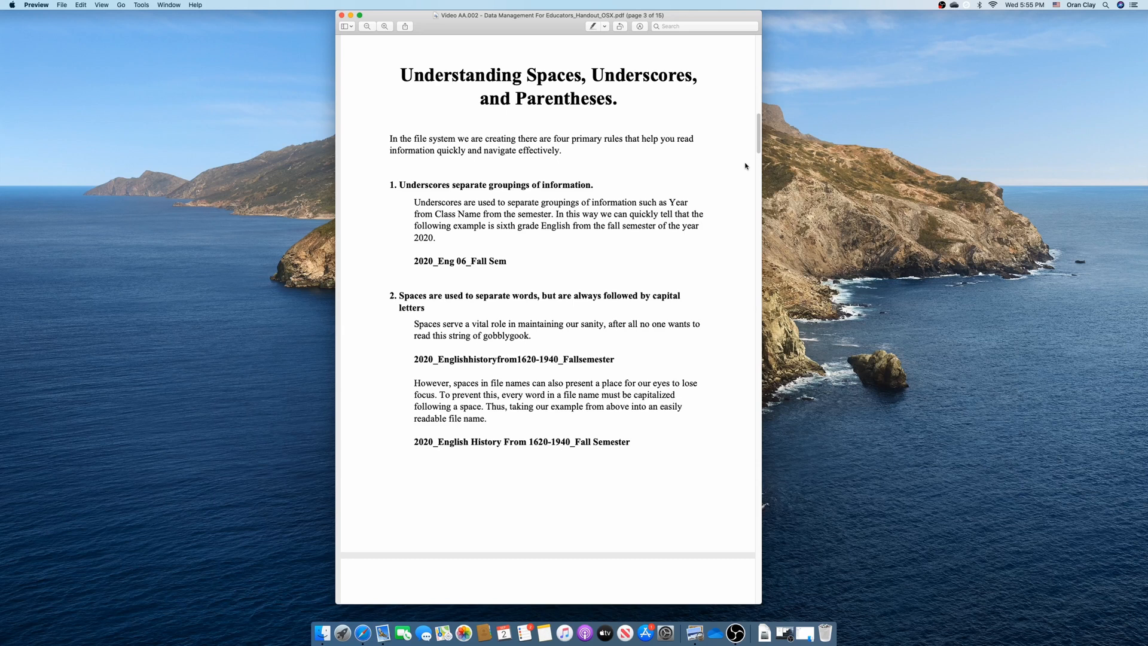
scroll(717, 187, "down", 4)
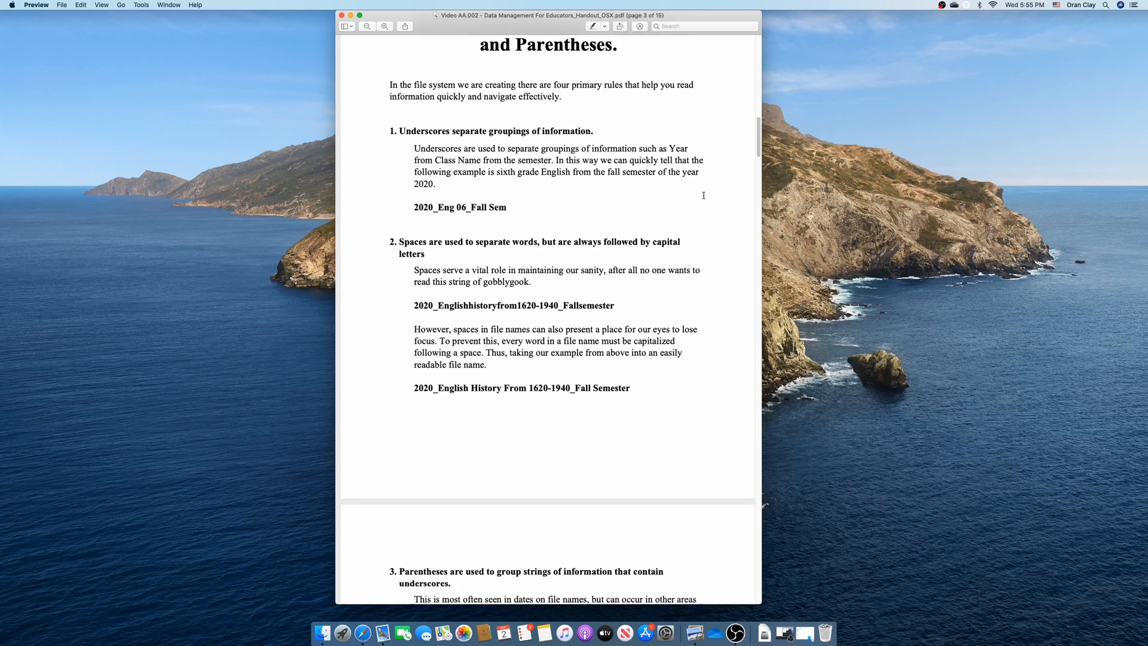
scroll(695, 219, "down", 4)
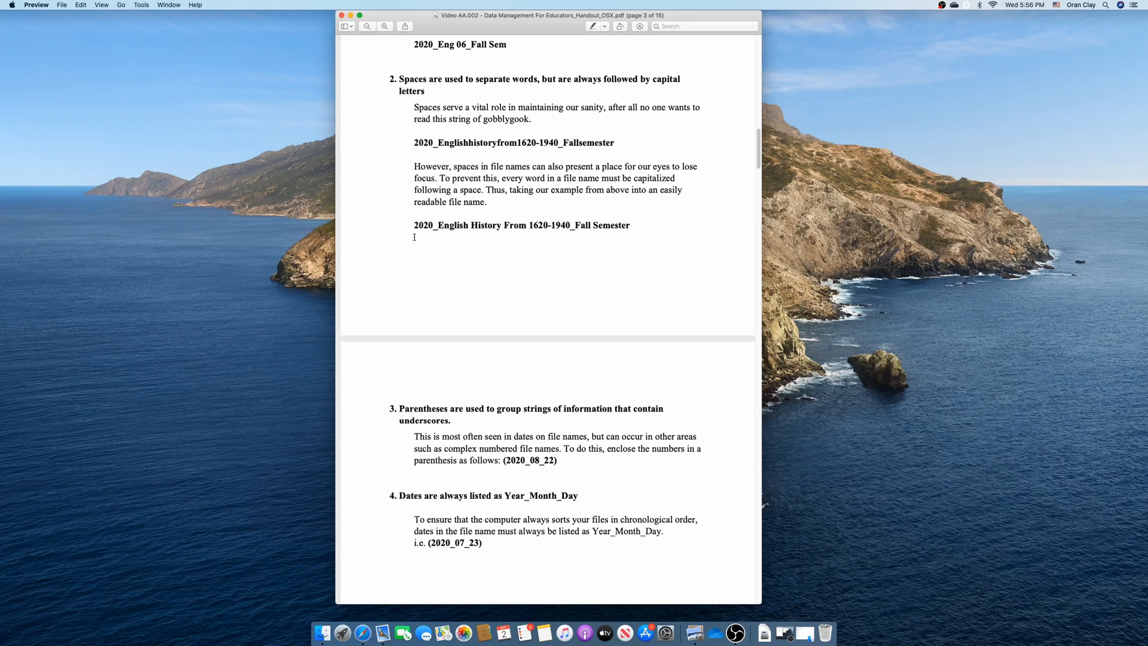
scroll(415, 237, "down", 5)
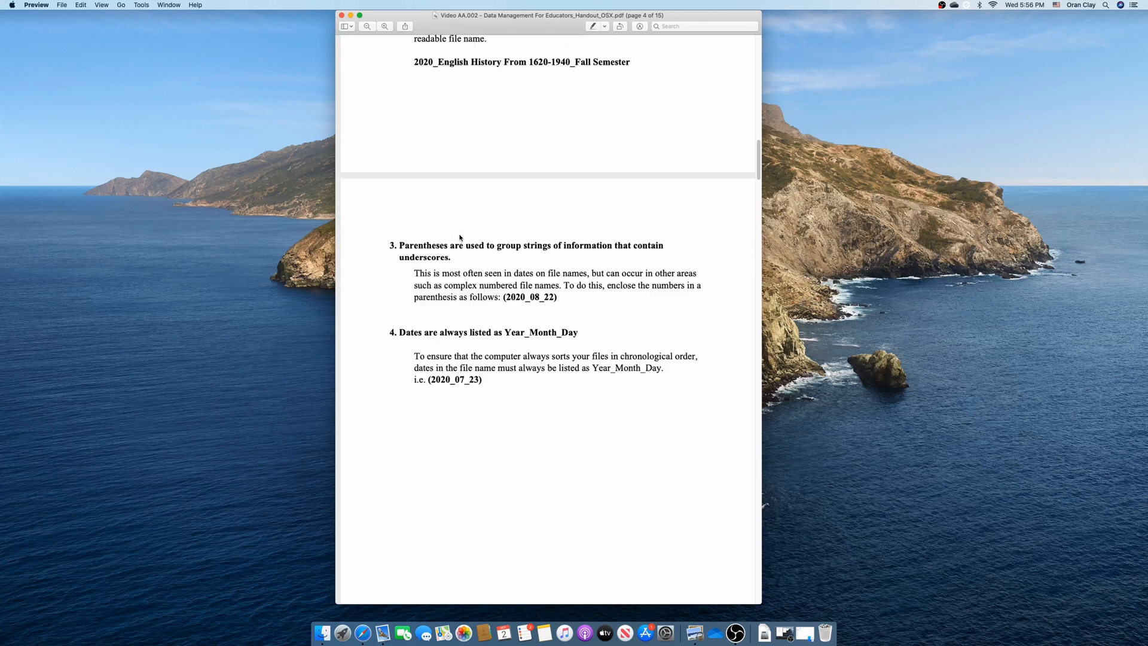
scroll(463, 236, "down", 2)
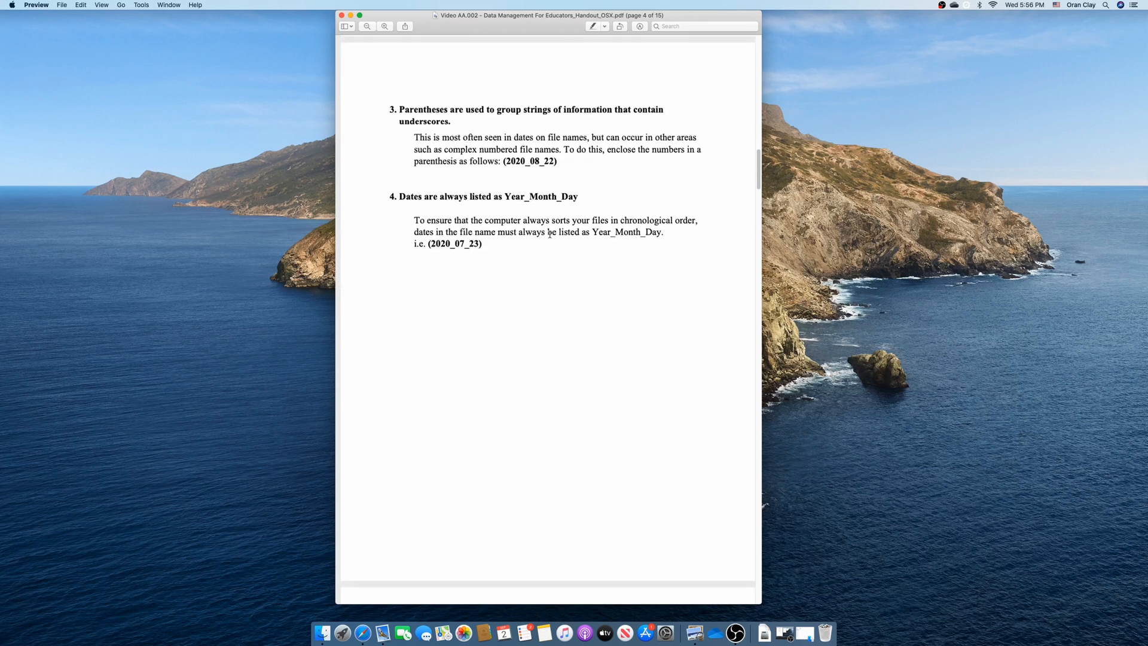
scroll(581, 170, "down", 1)
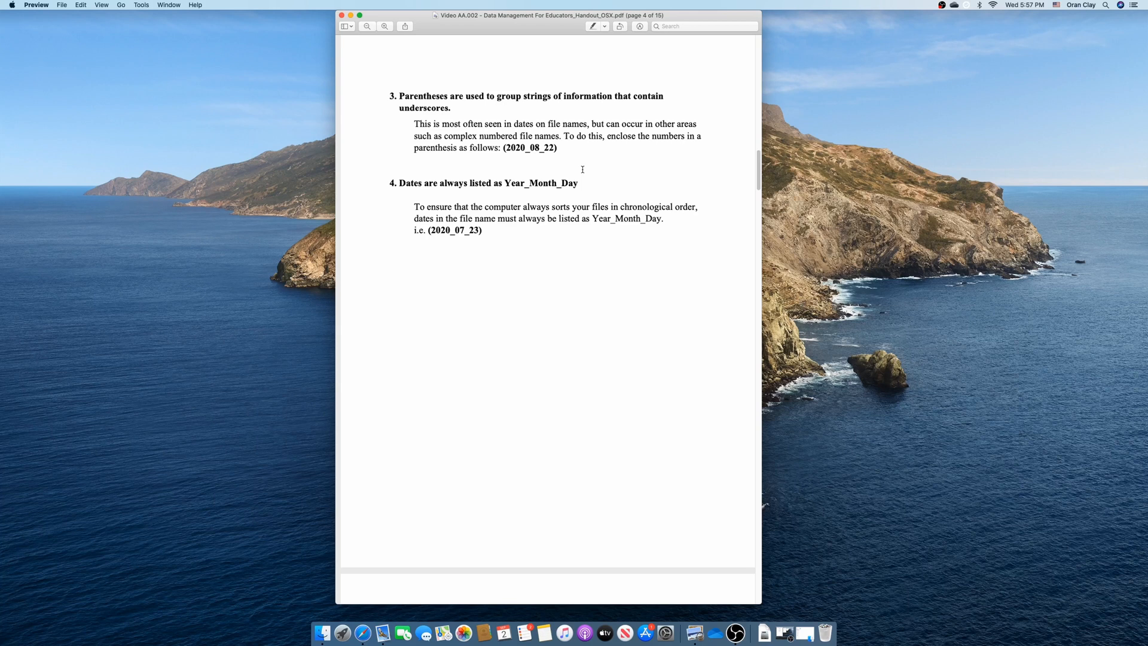
scroll(564, 256, "down", 10)
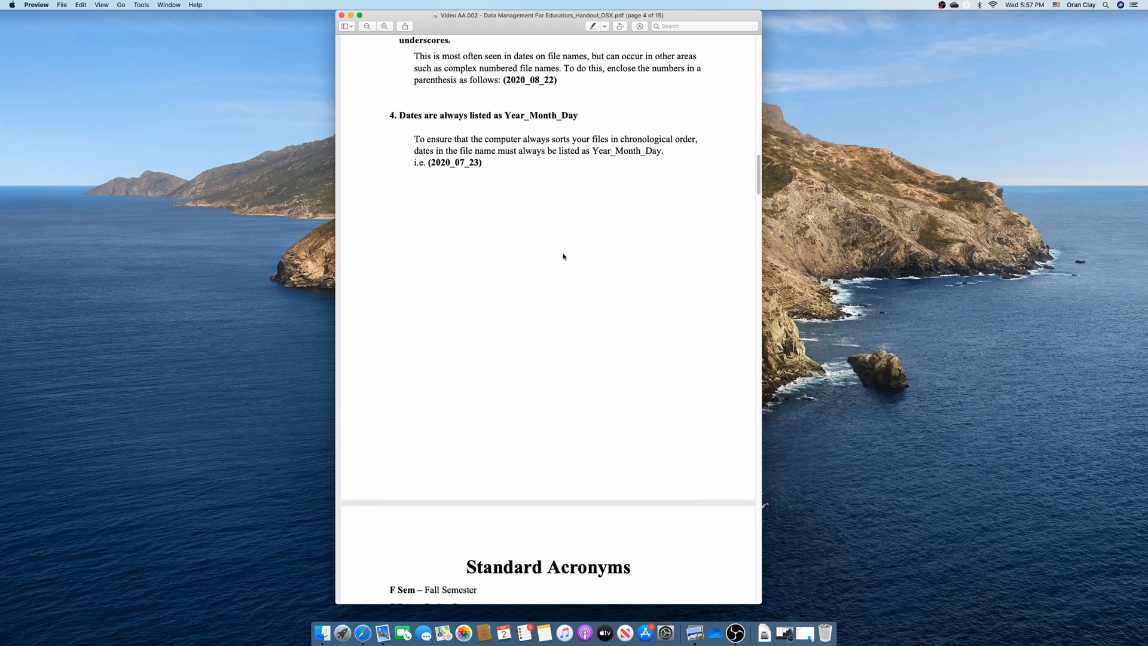
scroll(562, 276, "down", 8)
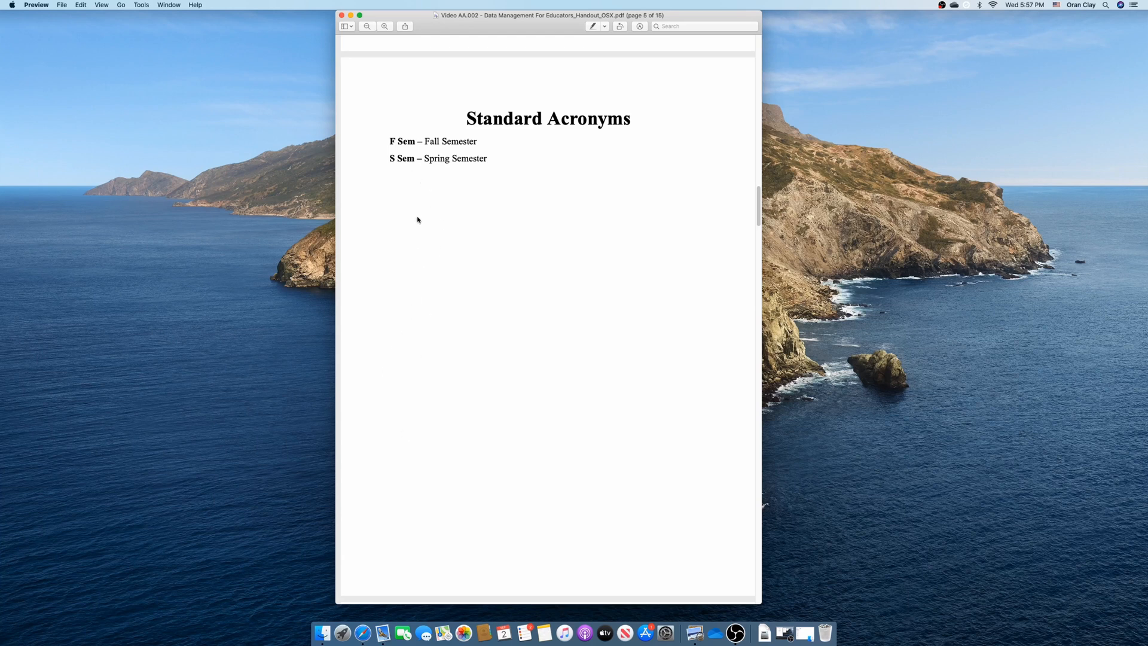
scroll(419, 223, "down", 10)
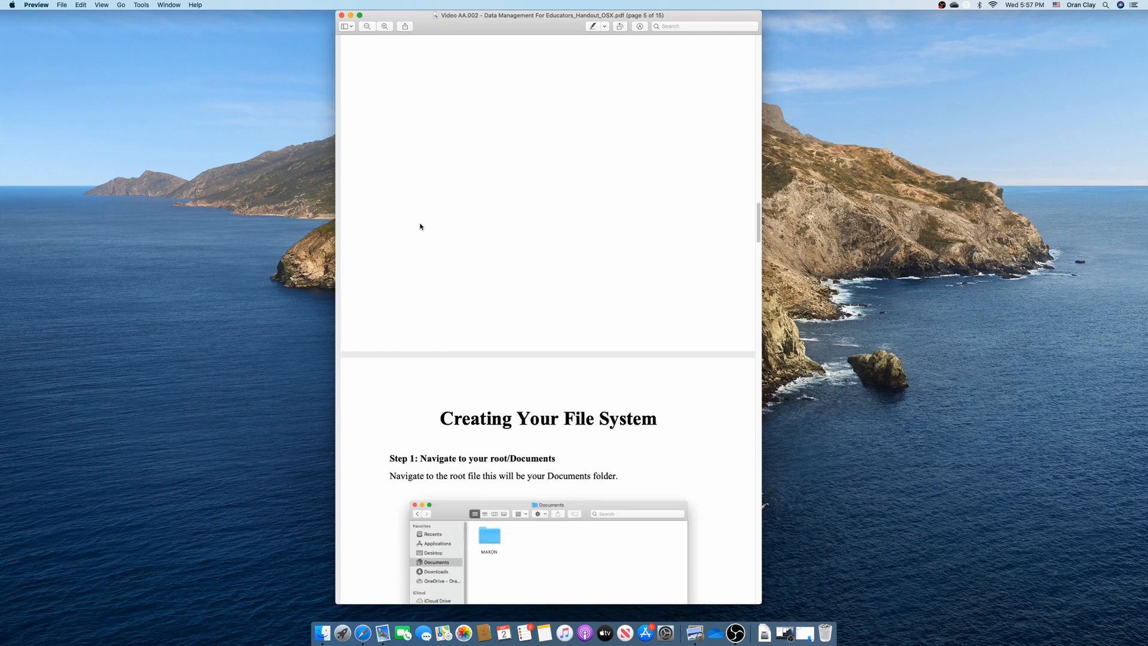
scroll(421, 228, "down", 5)
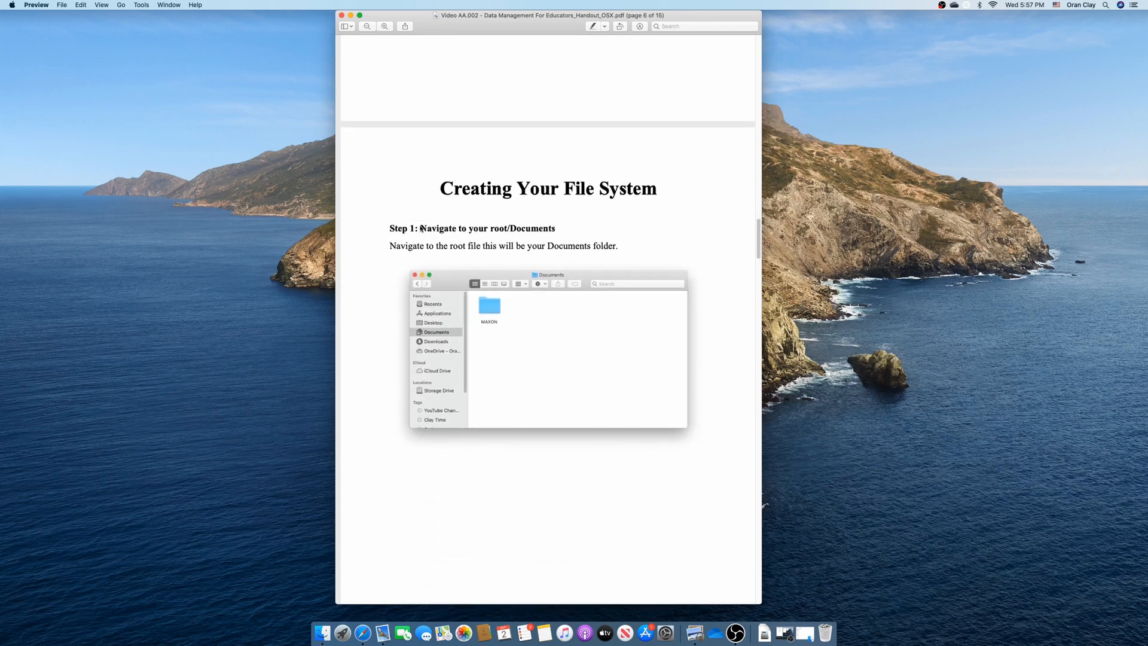
scroll(421, 227, "down", 1)
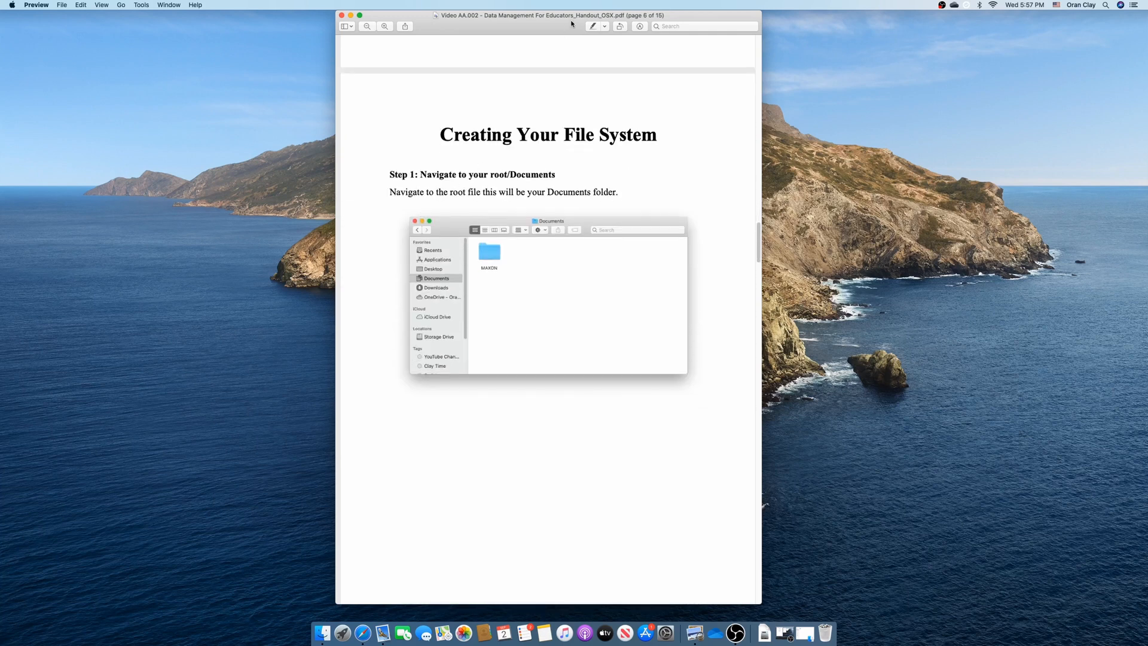
Switch to Finder, place its window beside the handout, and show the Documents folder
left_click_drag(569, 24, 422, 23)
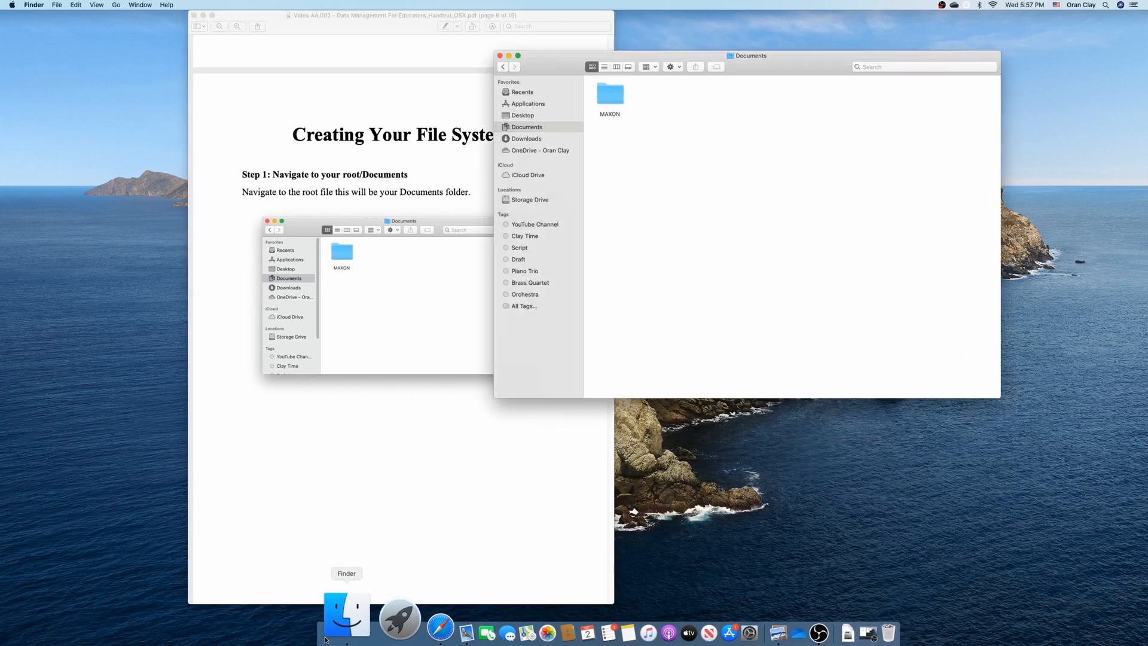
left_click_drag(541, 62, 645, 34)
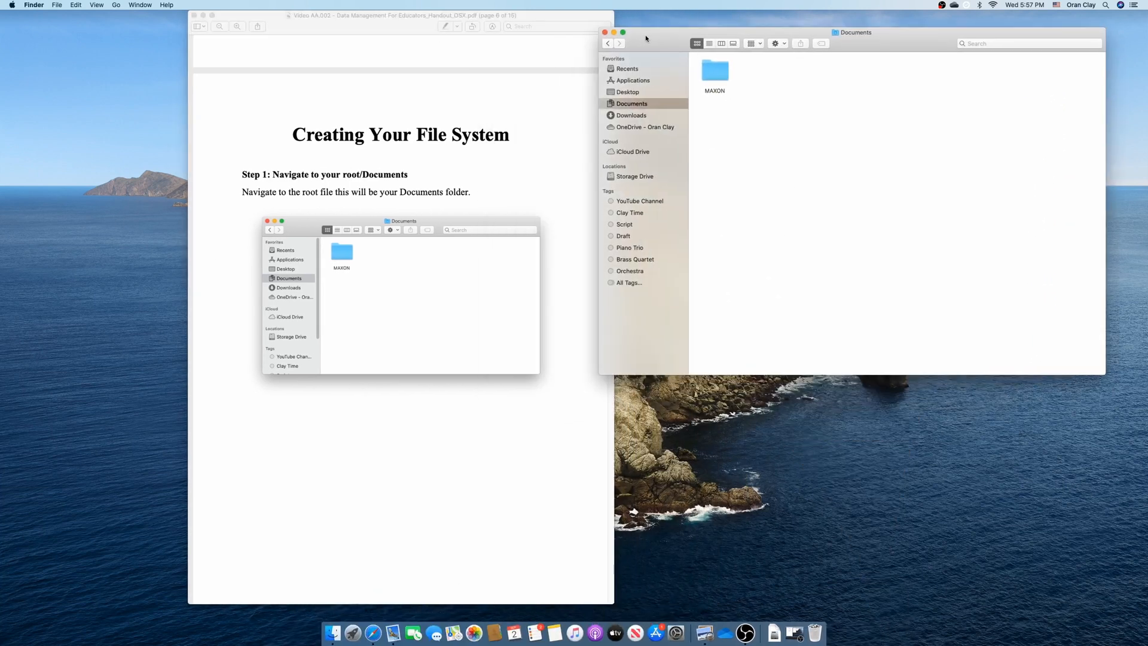
left_click(604, 30)
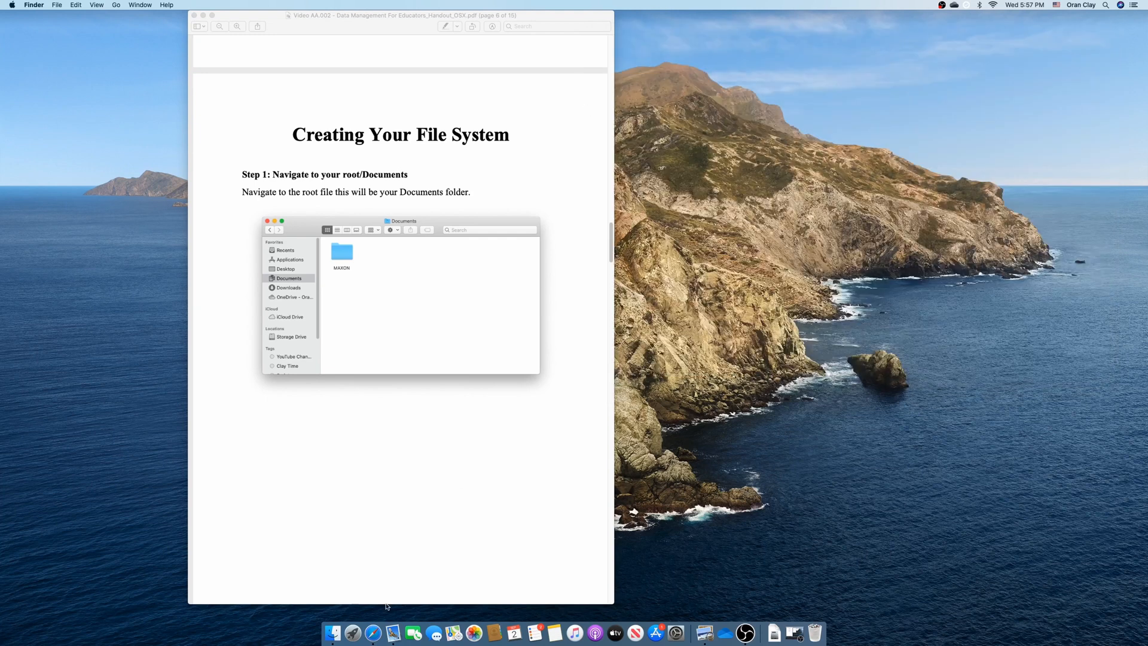
left_click(332, 633)
left_click_drag(539, 62, 650, 48)
left_click_drag(559, 15, 507, 15)
left_click_drag(674, 44, 649, 38)
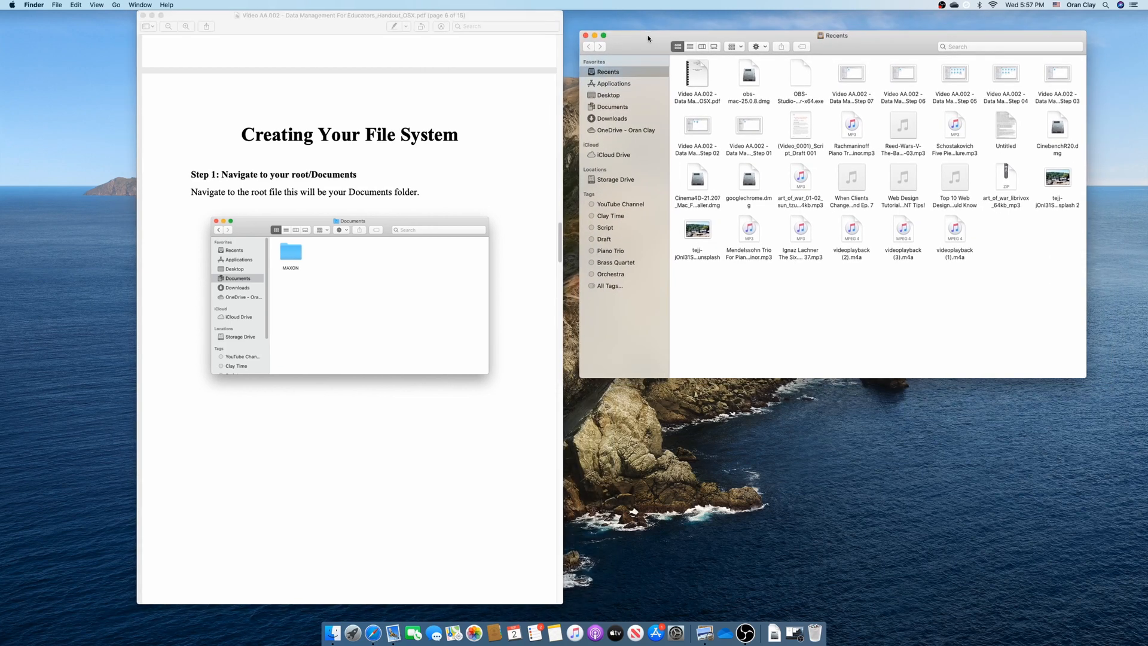
left_click(613, 108)
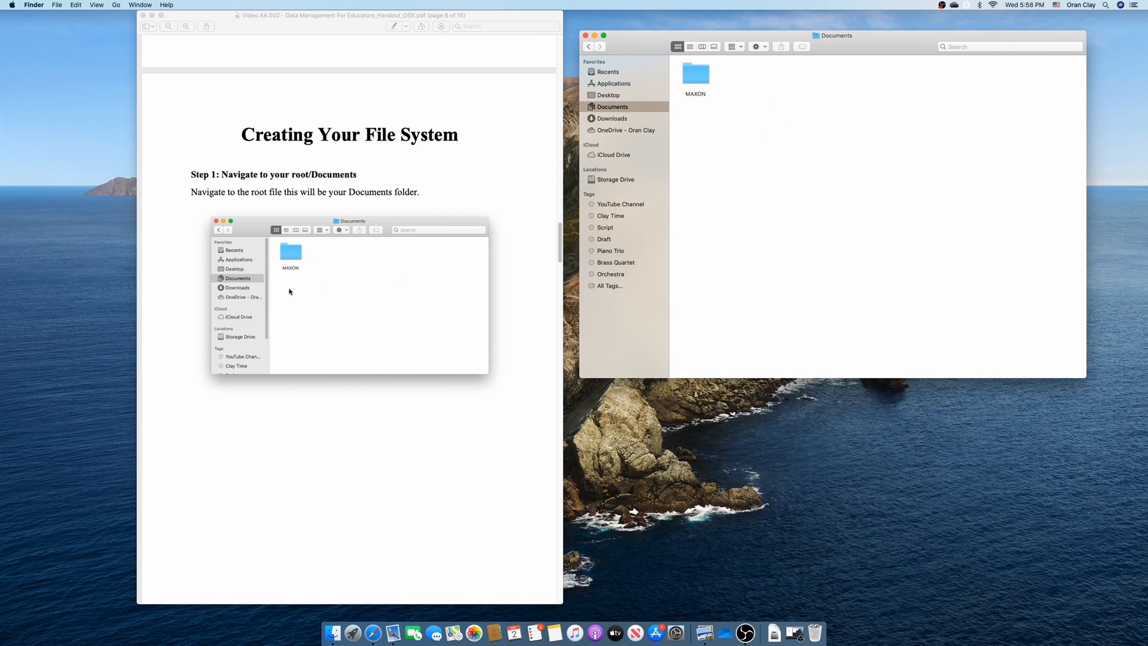
Following Step 2 of the handout, create a folder named Classes inside Documents
scroll(289, 291, "down", 15)
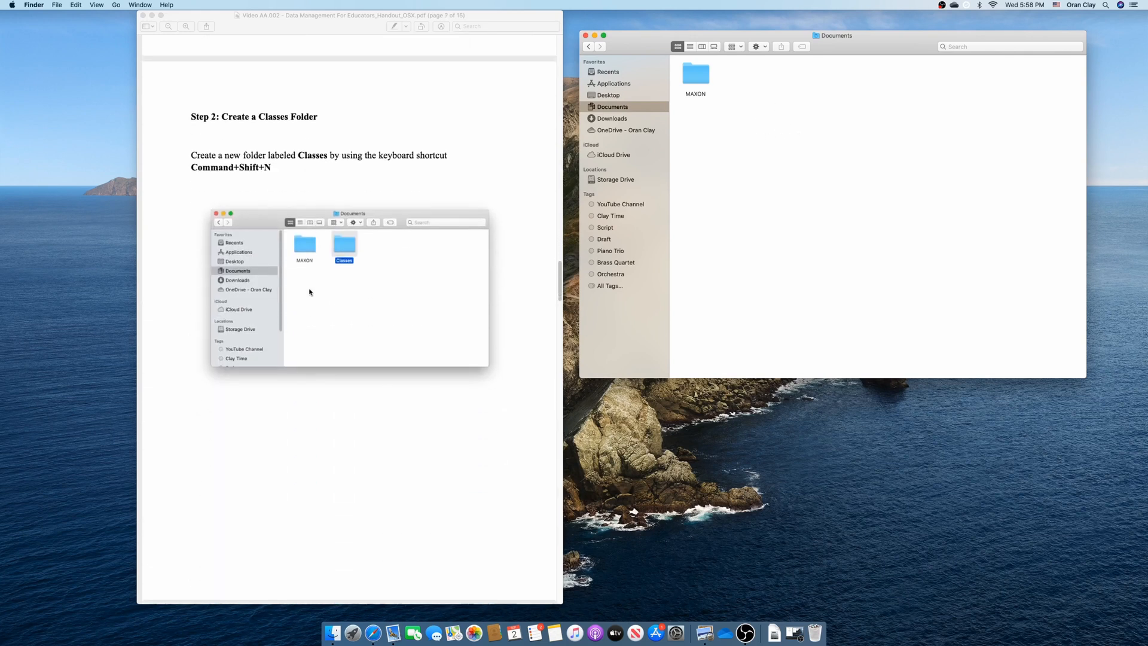
scroll(317, 290, "down", 2)
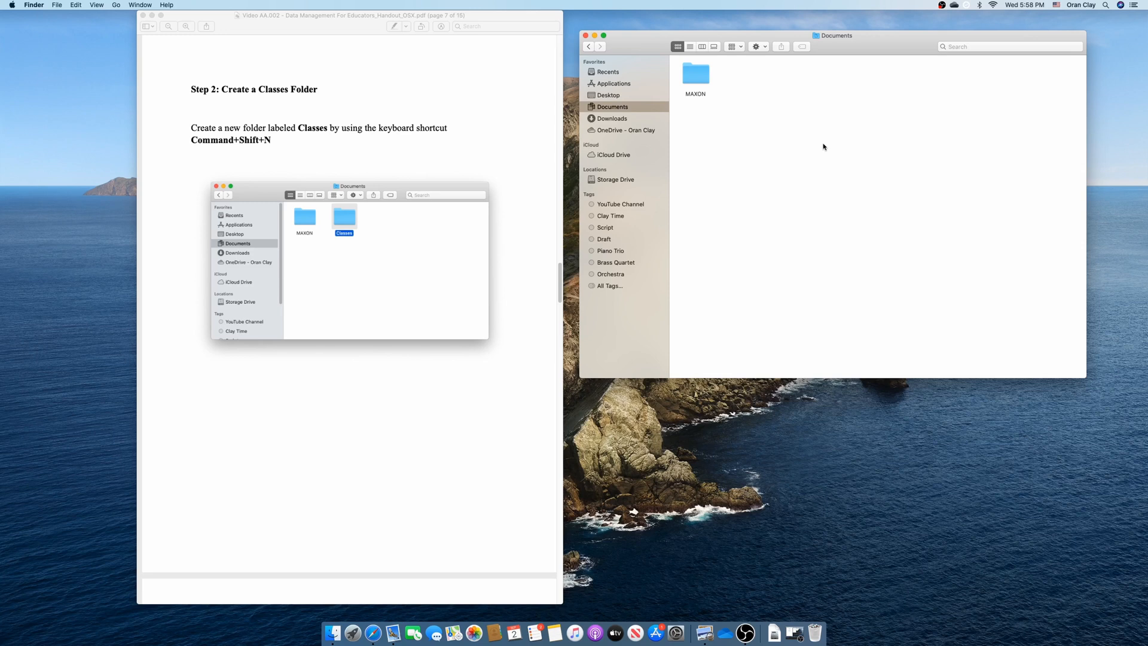
key("super+shift+n")
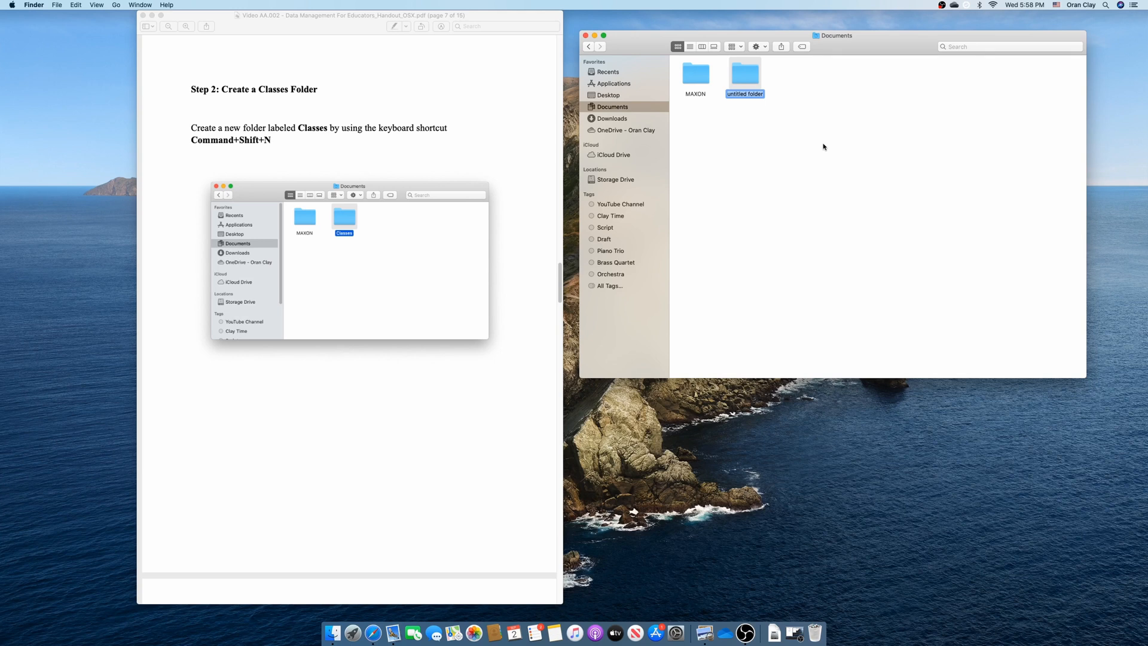
type("Classes")
key("Return")
Open the Classes folder and create a semester folder in it named 2020_F Sem, following Step 3 of the handout
double_click(755, 83)
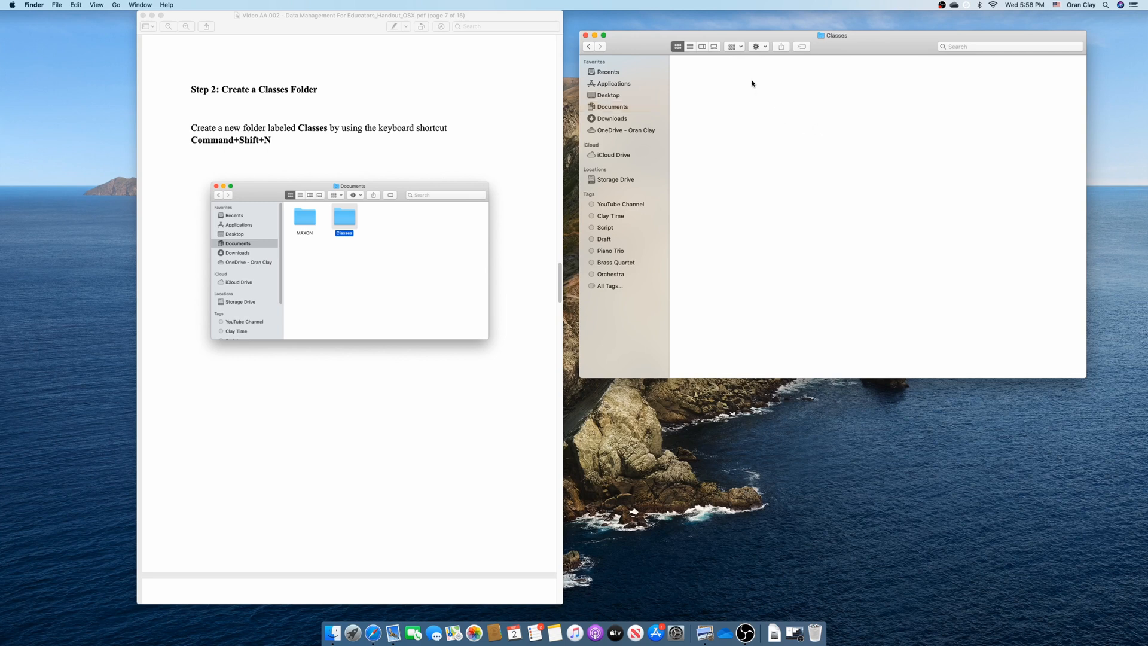
scroll(387, 266, "down", 10)
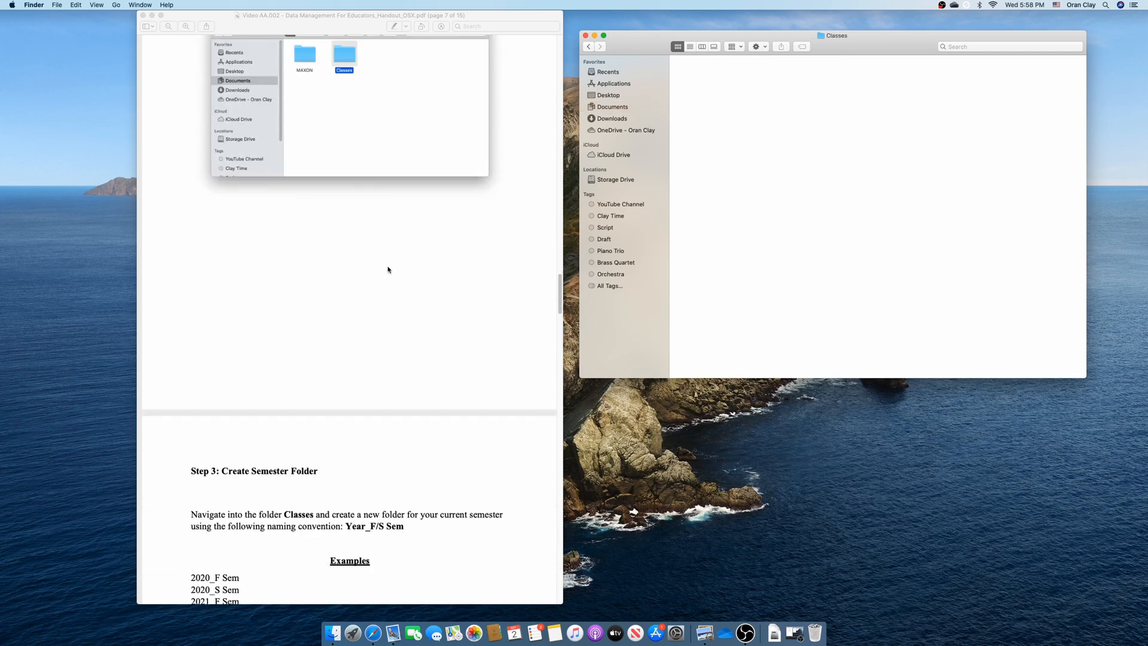
scroll(387, 270, "down", 8)
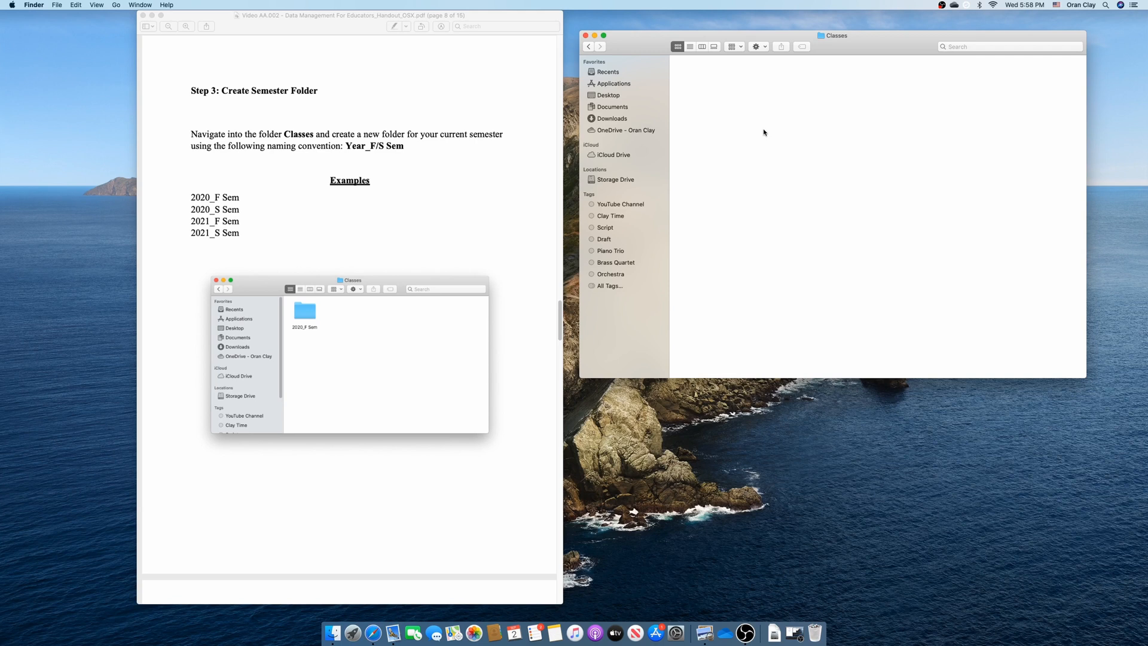
key("super+shift+n")
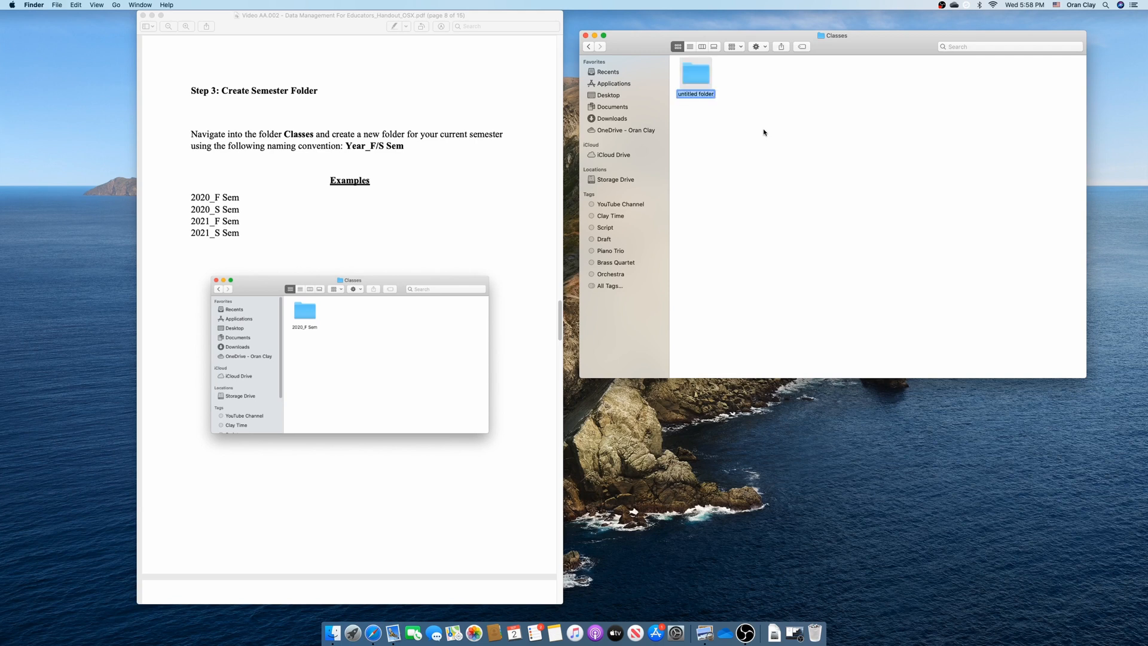
type("2020_F Sem")
key("Return")
Create two more semester folders inside Classes, named 2021_F Sem and 2021_S Sem
key("super+shift+n")
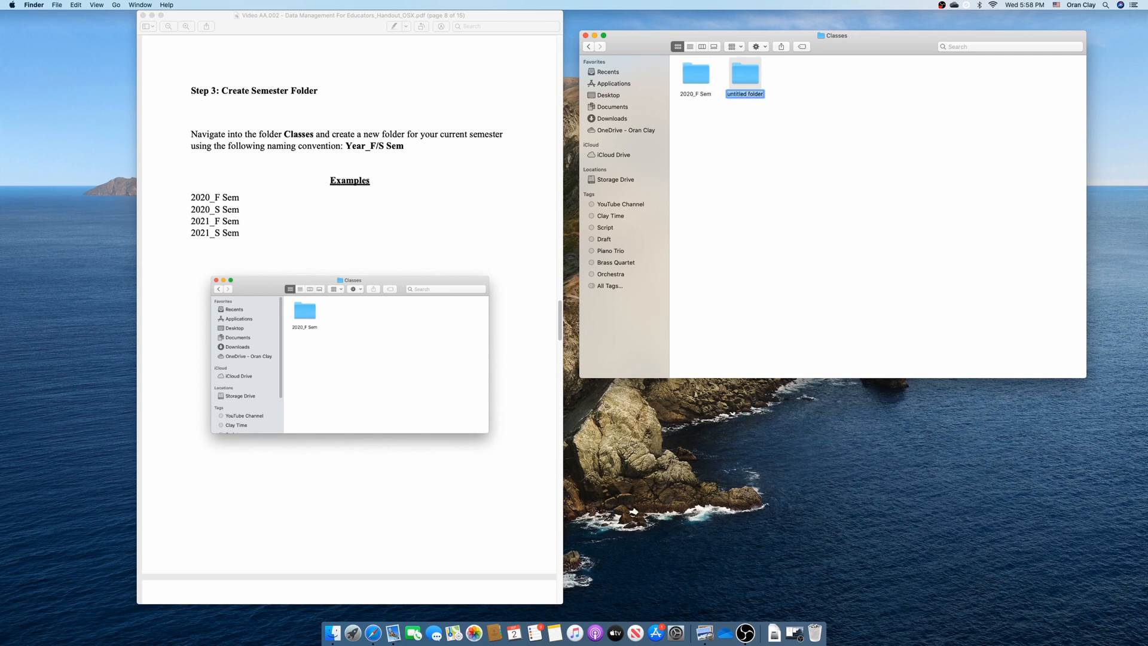
type("2021_F Sem")
key("Return")
key("super+shift+n")
type("20")
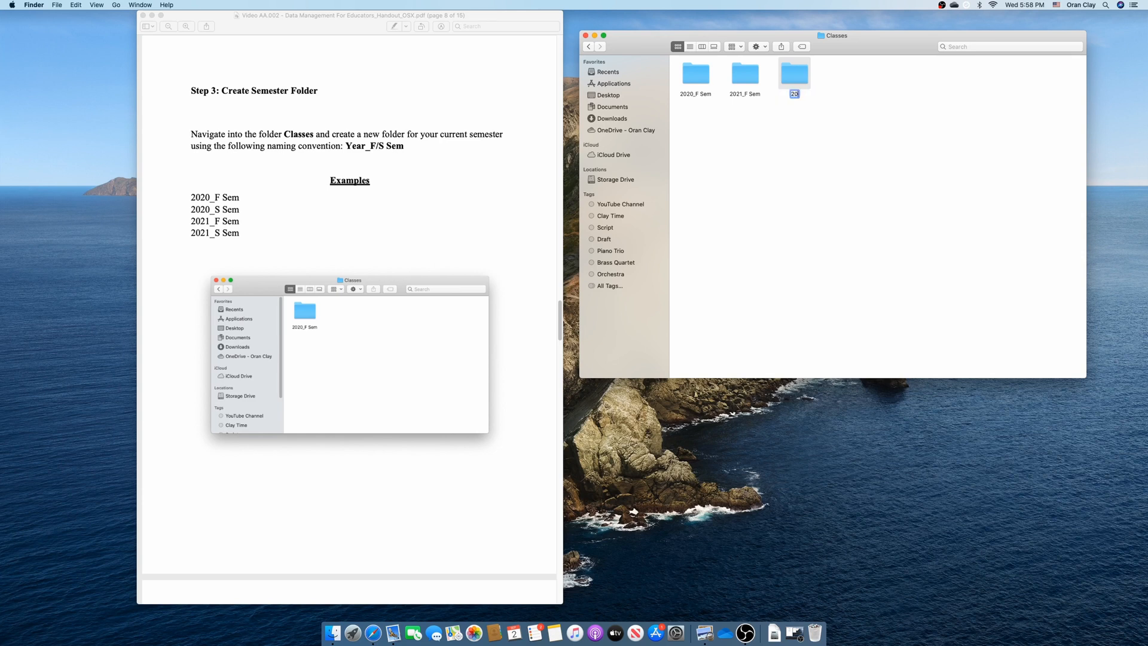
type("21_S Sem")
key("Return")
Open the 2020_F Sem folder and create a class folder in it named 2020_Alg I_F Sem, following Step 4 of the handout
double_click(694, 73)
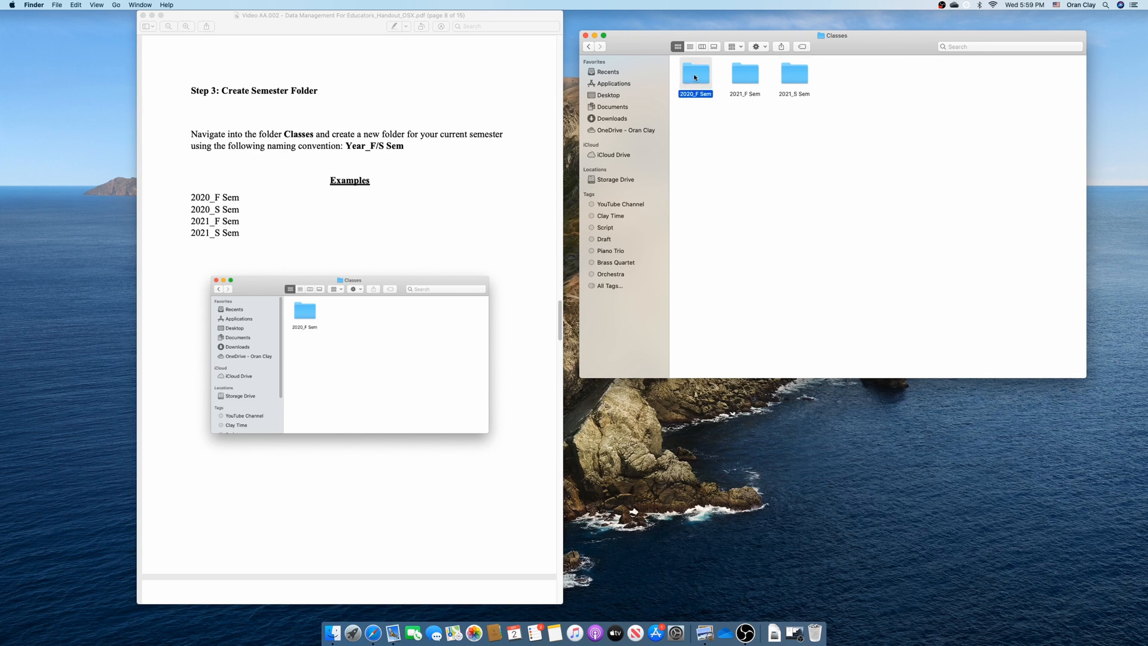
scroll(344, 213, "down", 15)
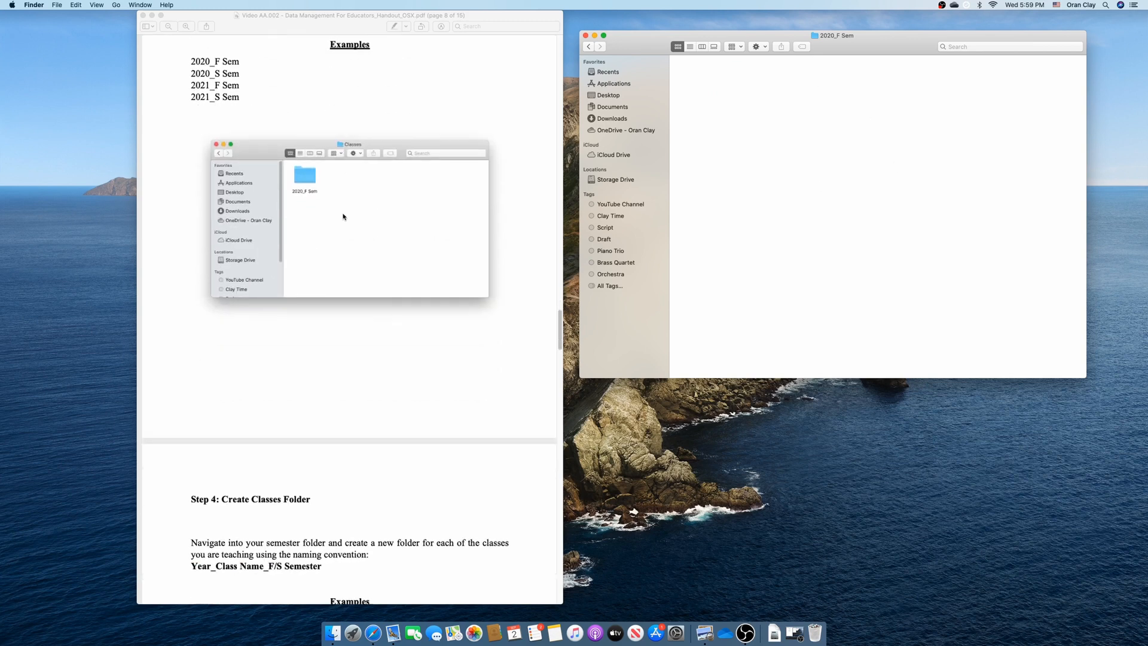
scroll(344, 218, "down", 2)
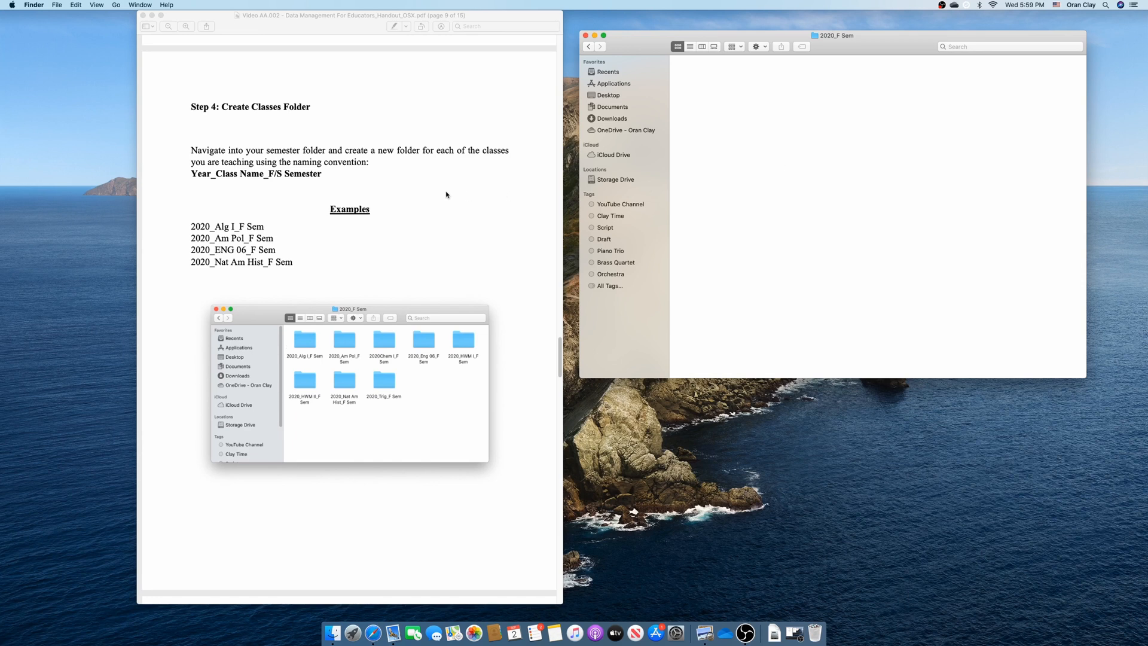
scroll(447, 194, "down", 1)
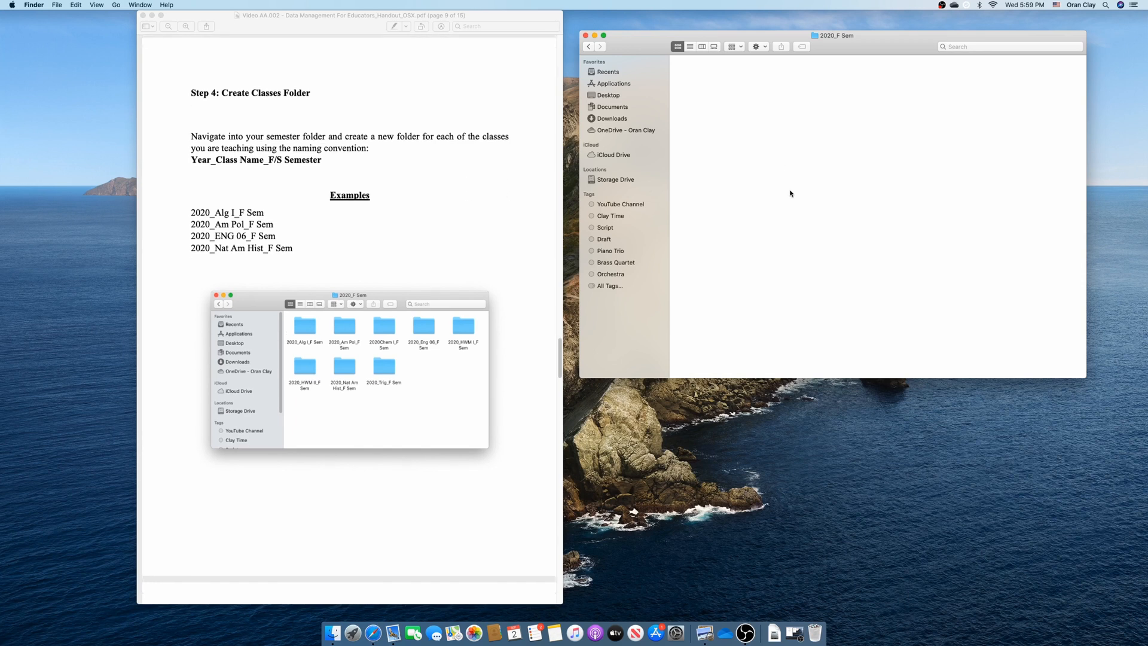
scroll(442, 227, "down", 1)
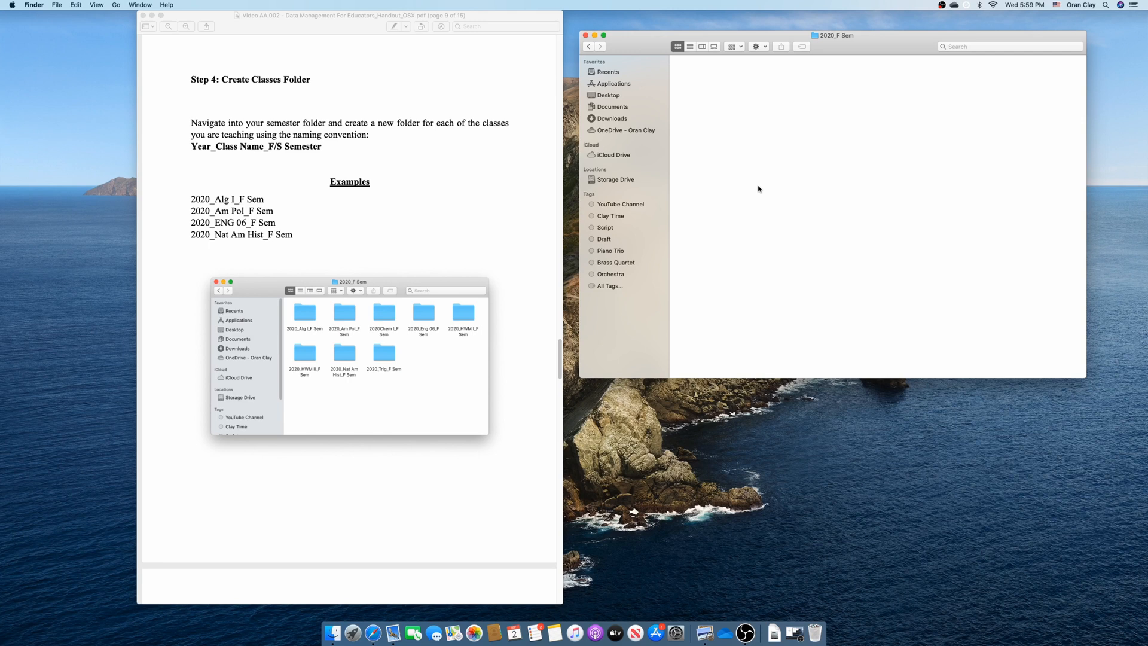
key("super+shift+n")
type("2020")
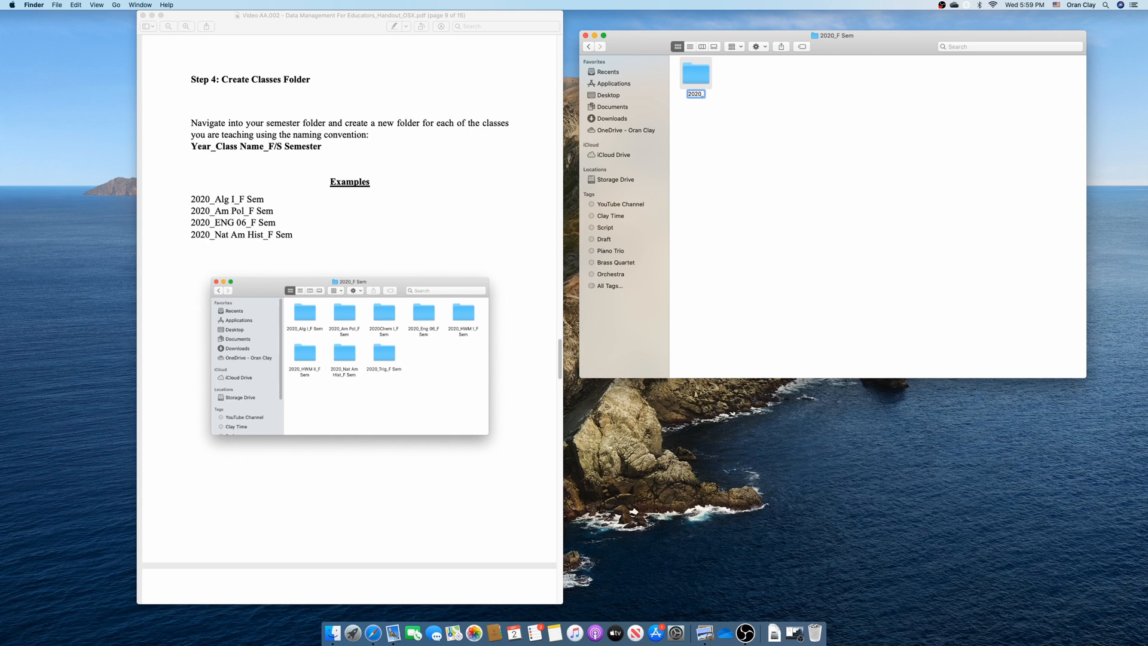
type("_Alg I_F Sem")
key("Return")
left_click(878, 190)
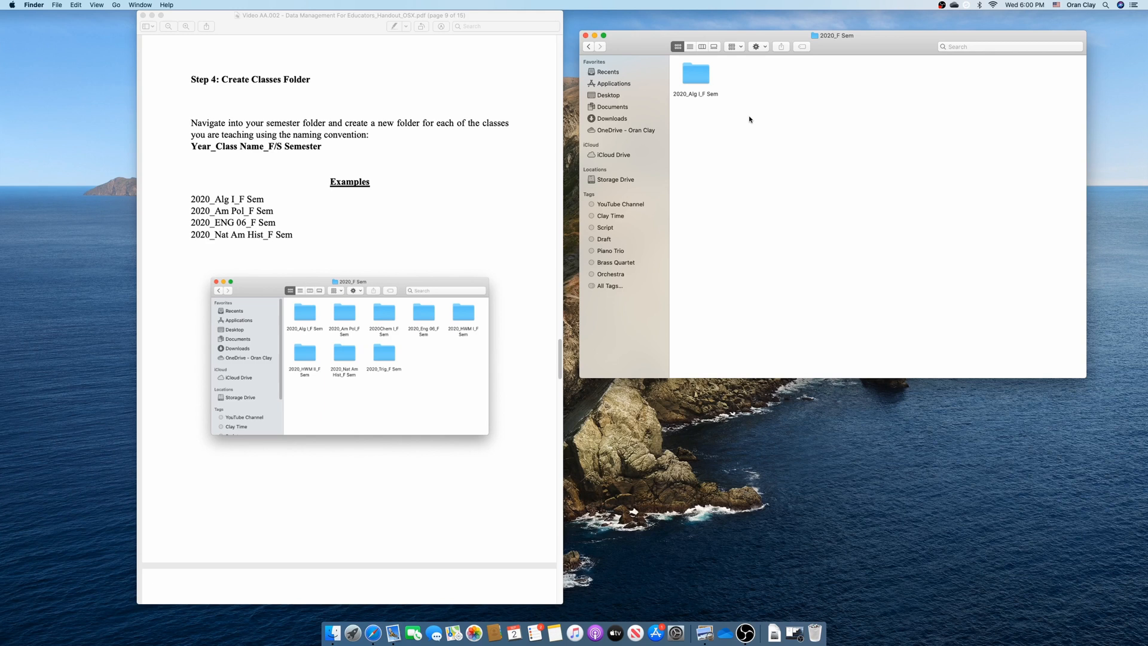
Create two more class folders inside 2020_F Sem, named 2020_Am Pol_F Sem and 2020_Chem I_F Sem
key("super+shift+n")
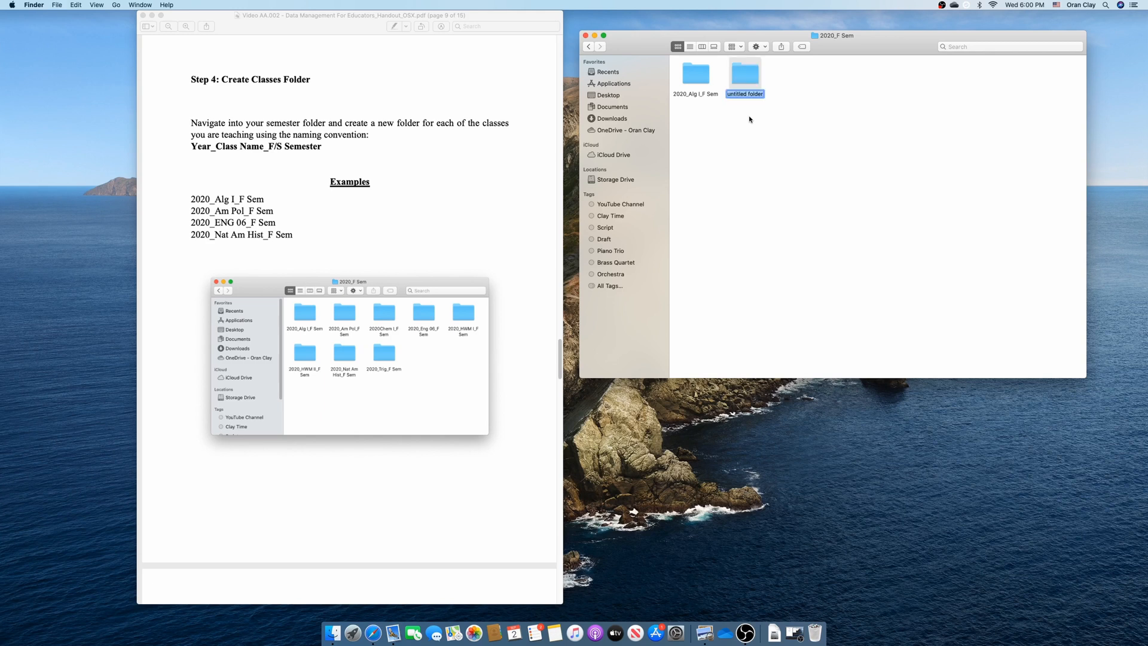
type("2020_Am Pol_F Sem")
key("Return")
key("super+shift+n")
type("2020")
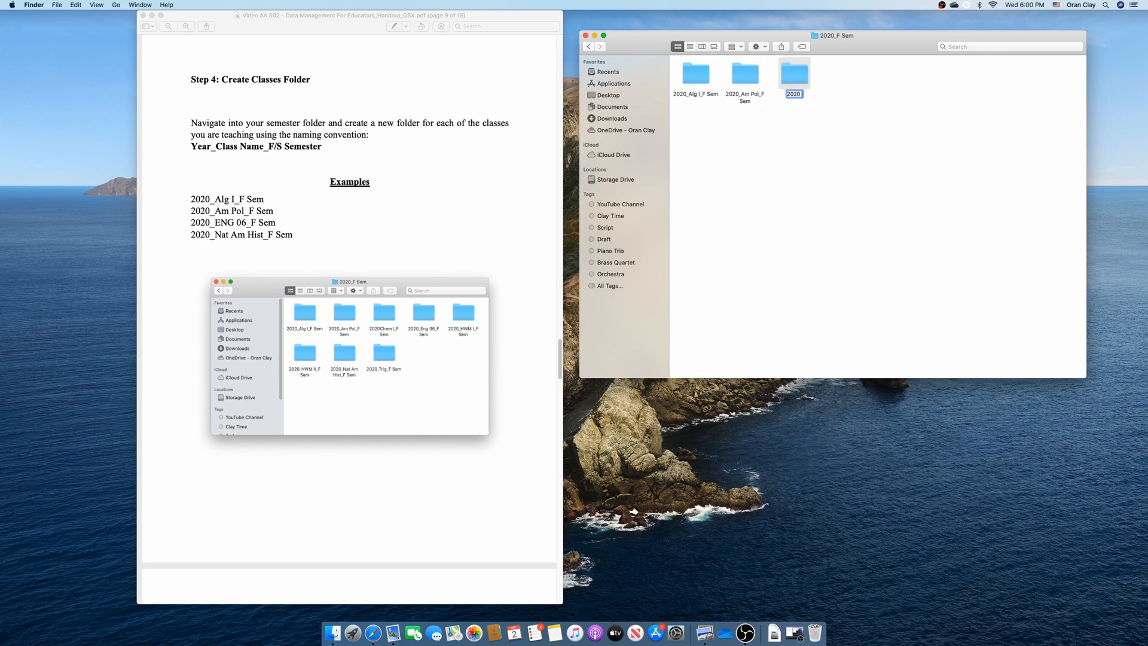
type("_Chem I_F Sem")
key("Return")
Create another class folder in 2020_F Sem named 2020_Eng 09_F Sem
key("shift+super+n")
type("2020_")
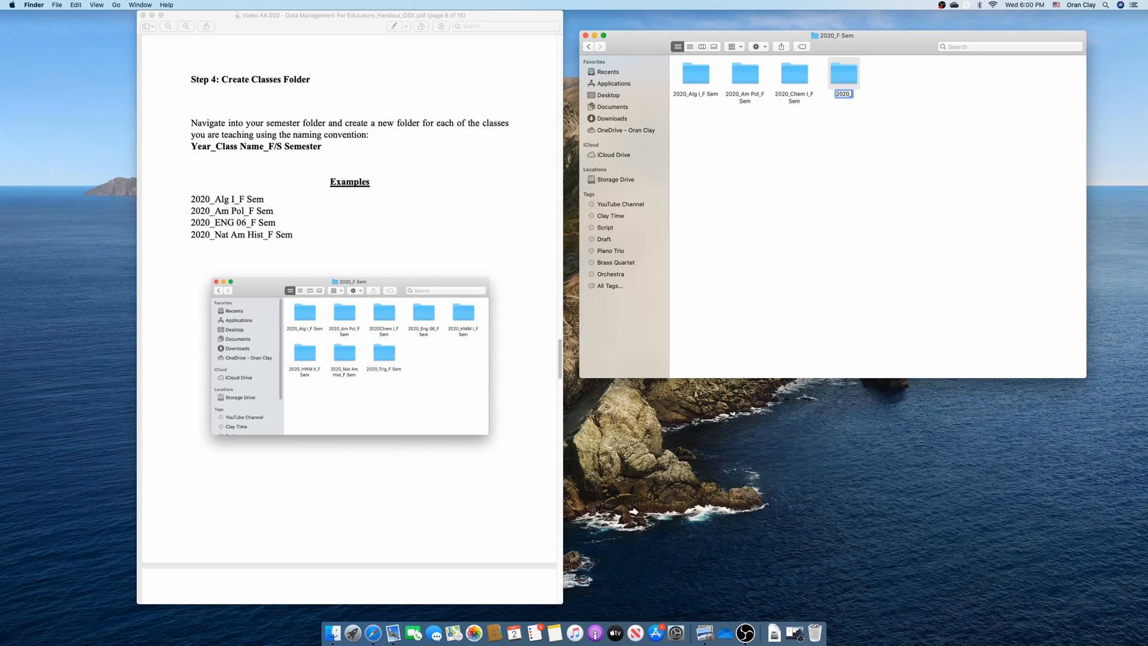
type("Eng 06_F Sem")
key("Right")
key("Delete")
type("0")
key("Delete")
type("9")
key("Return")
Create a class folder named 2020_Eng 11_F Sem, and move it to the Trash
key("super+shift+n")
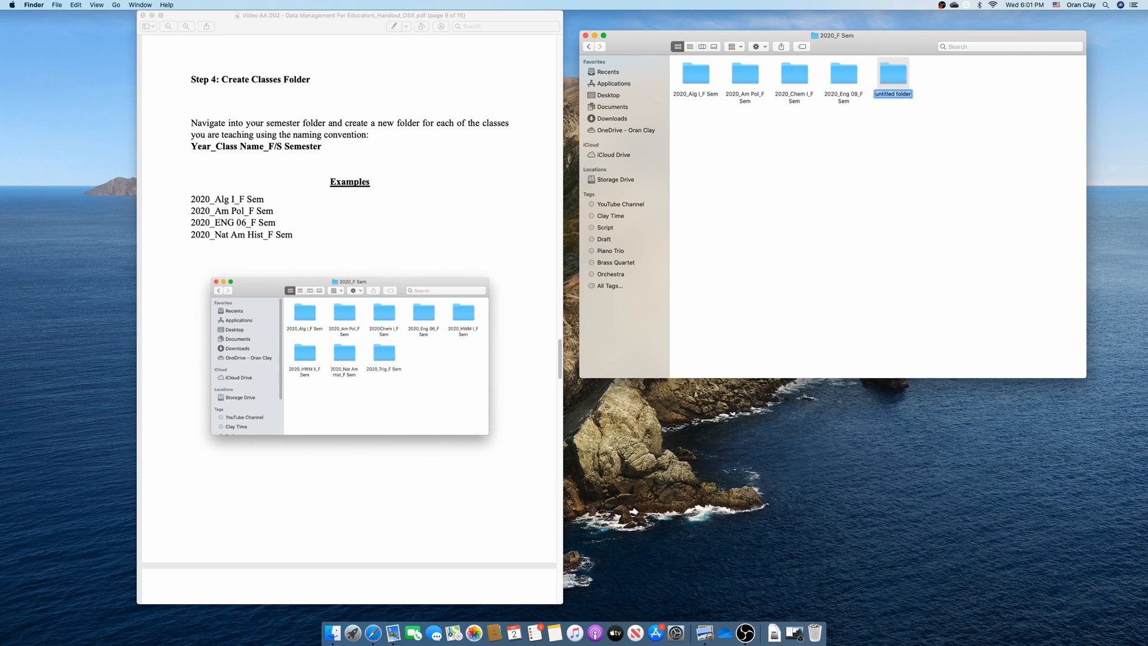
type("2020_")
type("Eng 11_F Sem")
key("Return")
right_click(901, 85)
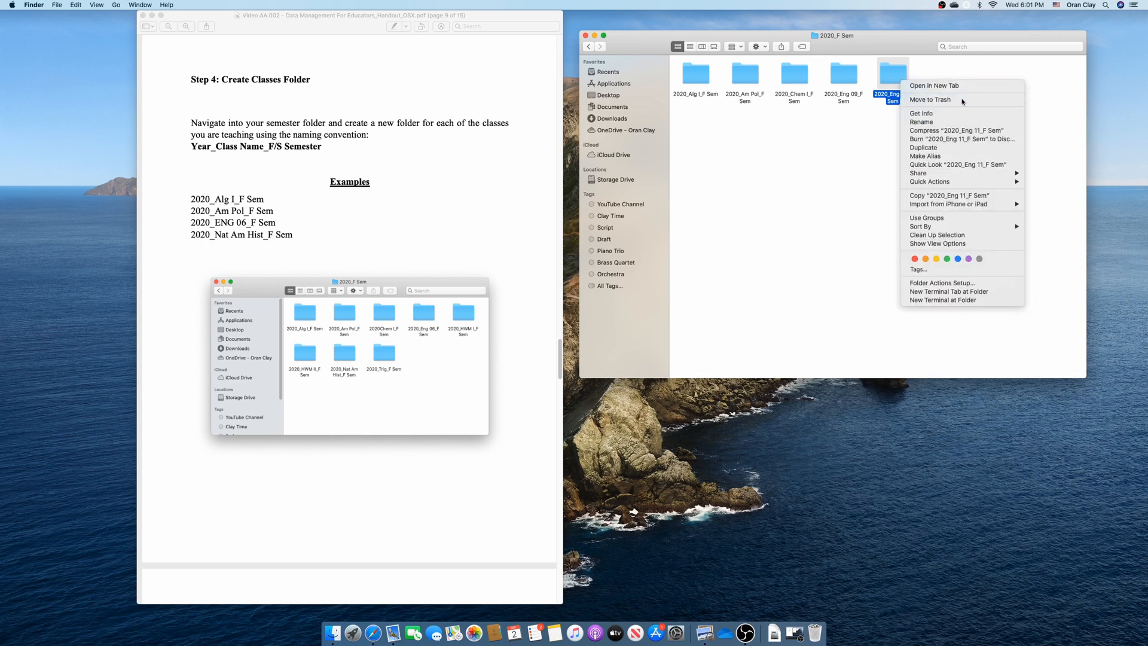
left_click(944, 100)
Create two class folders in 2020_F Sem named 2020_HWM I_F Sem and 2020_HWM II_F Sem
key("super+shift+n")
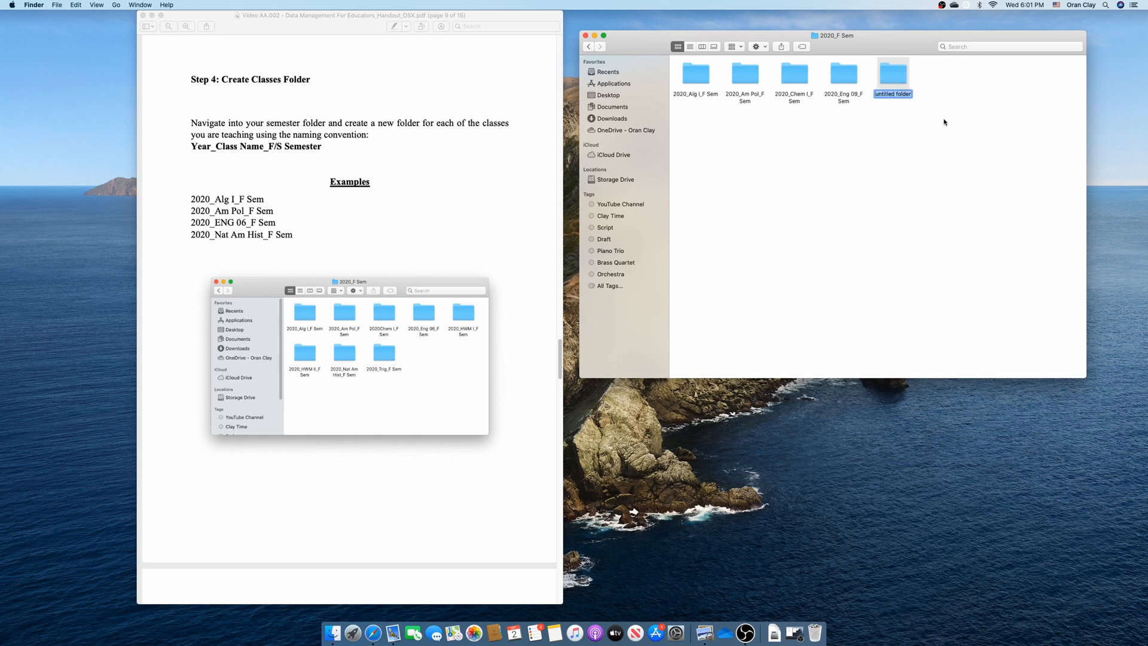
type("2020_HWM I_F Sem")
key("Return")
key("super+shift+n")
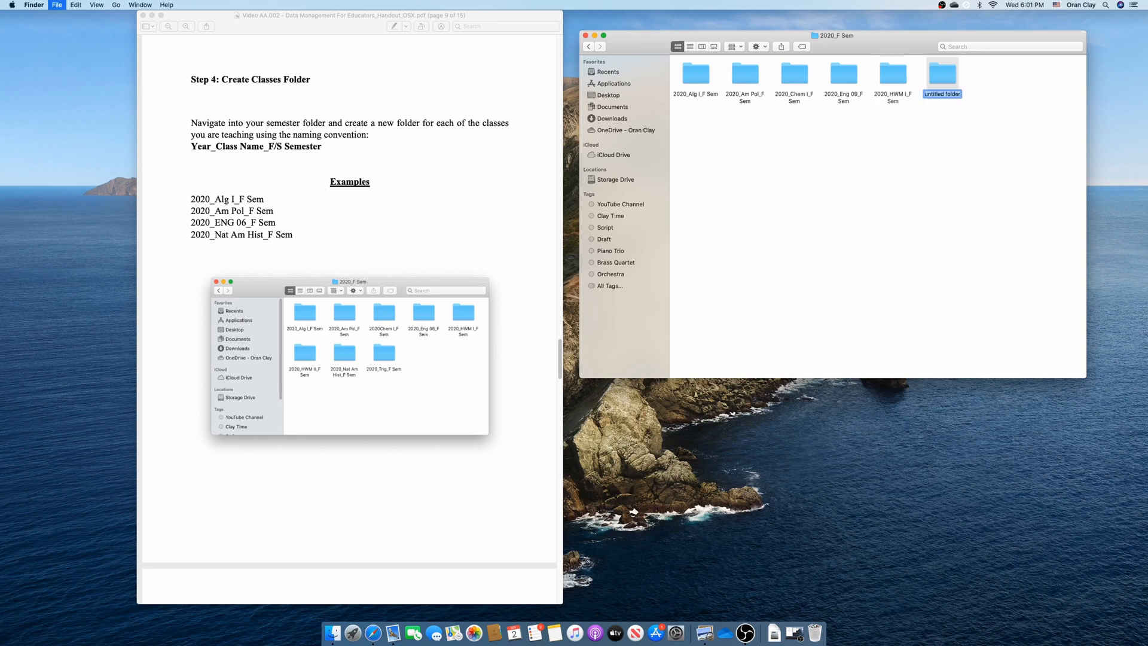
type("2020_HWM II_F Sem")
key("Return")
Create the class folders 2020_Nat Am Hist_F Sem and 2020_Trig_F Sem inside 2020_F Sem
key("super+shift+n")
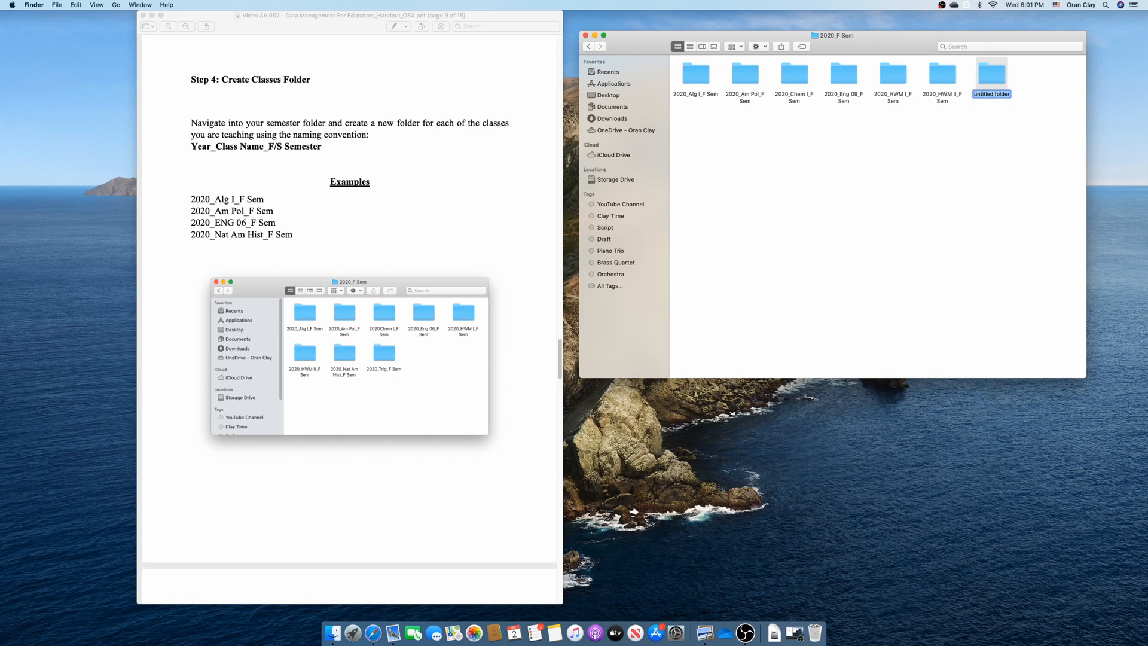
type("2020_Nat Am Hist_F Sem")
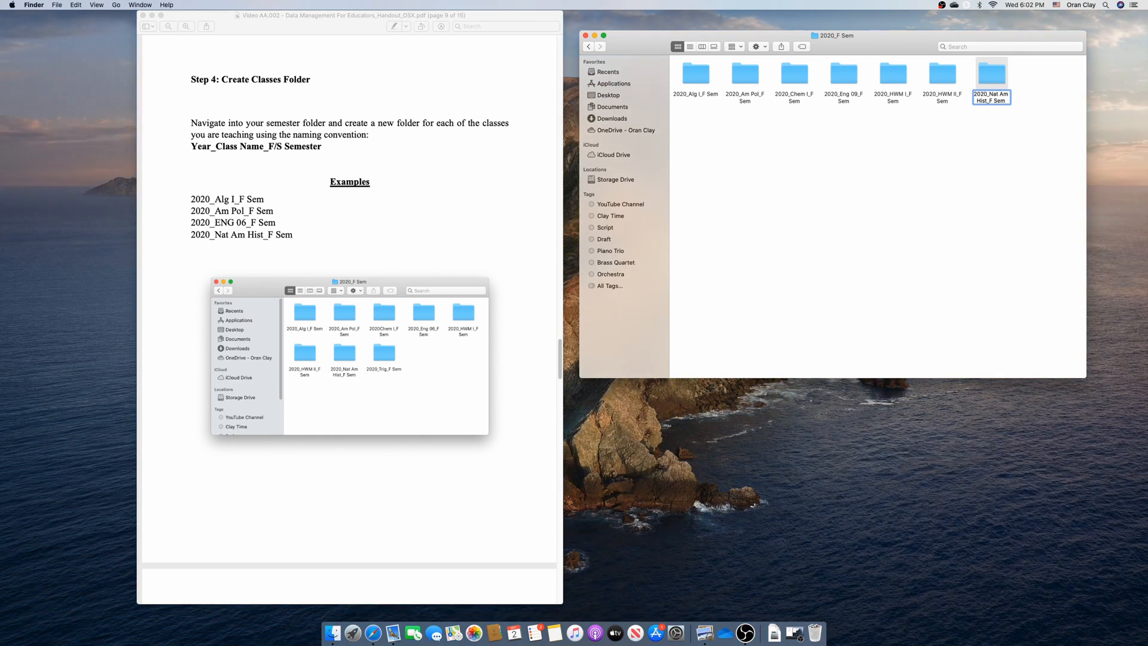
key("Return")
key("super+shift+n")
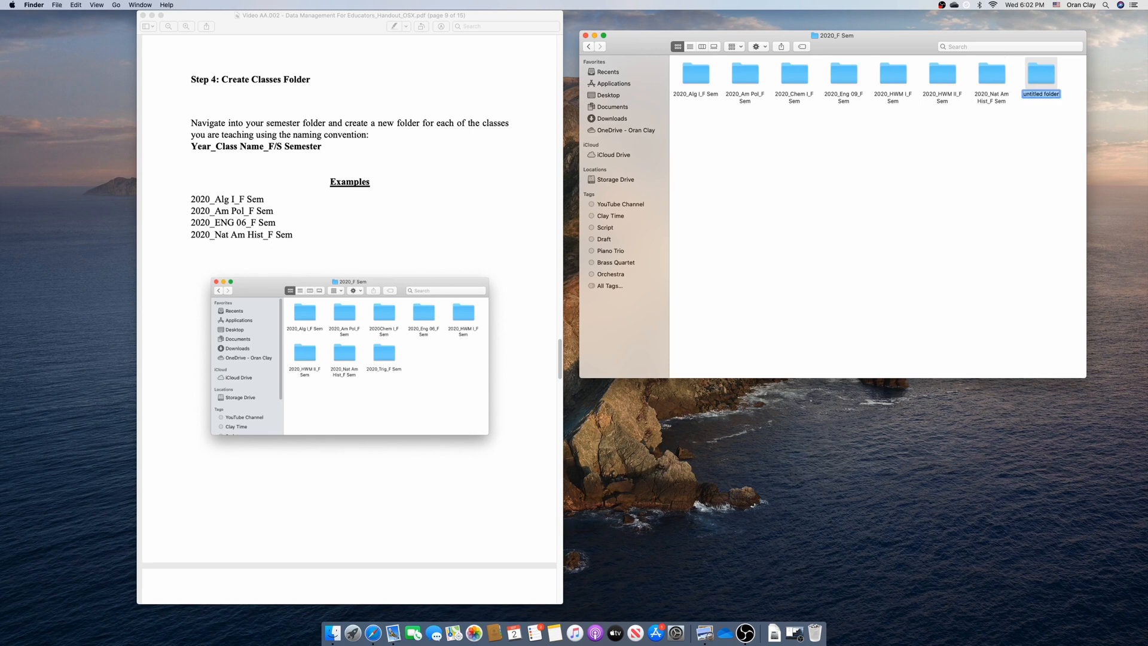
type("2020_Trig_F Sem")
key("Return")
left_click(852, 136)
Following Step 5 of the handout, create a folder named 2020_All Students_F Sem in 2020_F Sem, and look inside it briefly
scroll(364, 226, "down", 10)
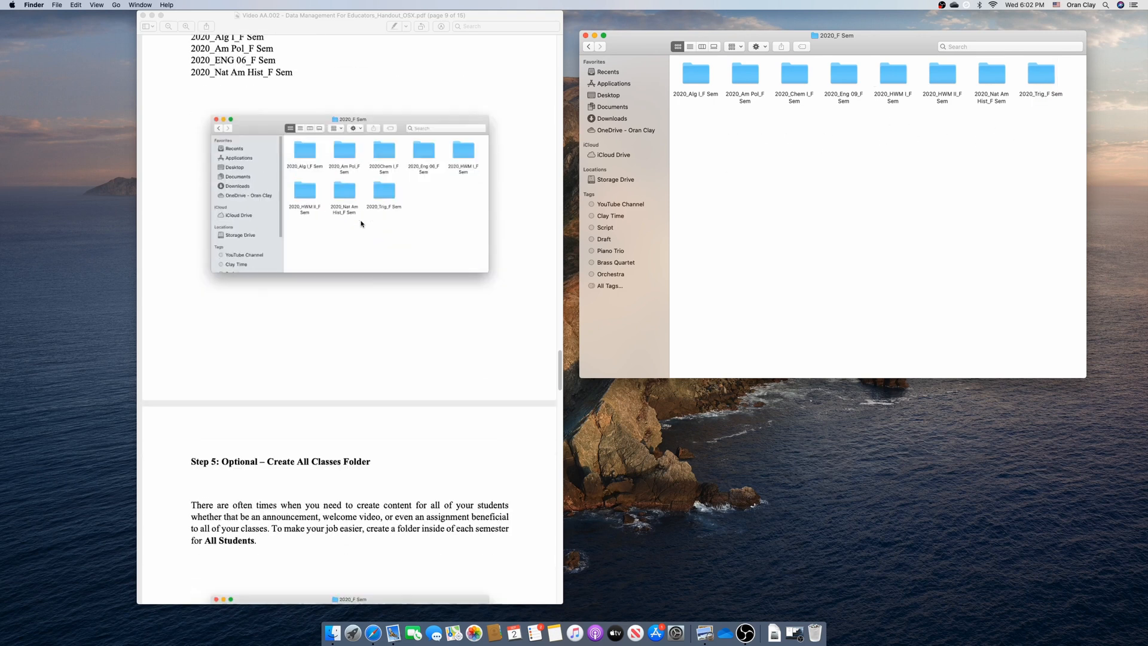
scroll(364, 226, "down", 2)
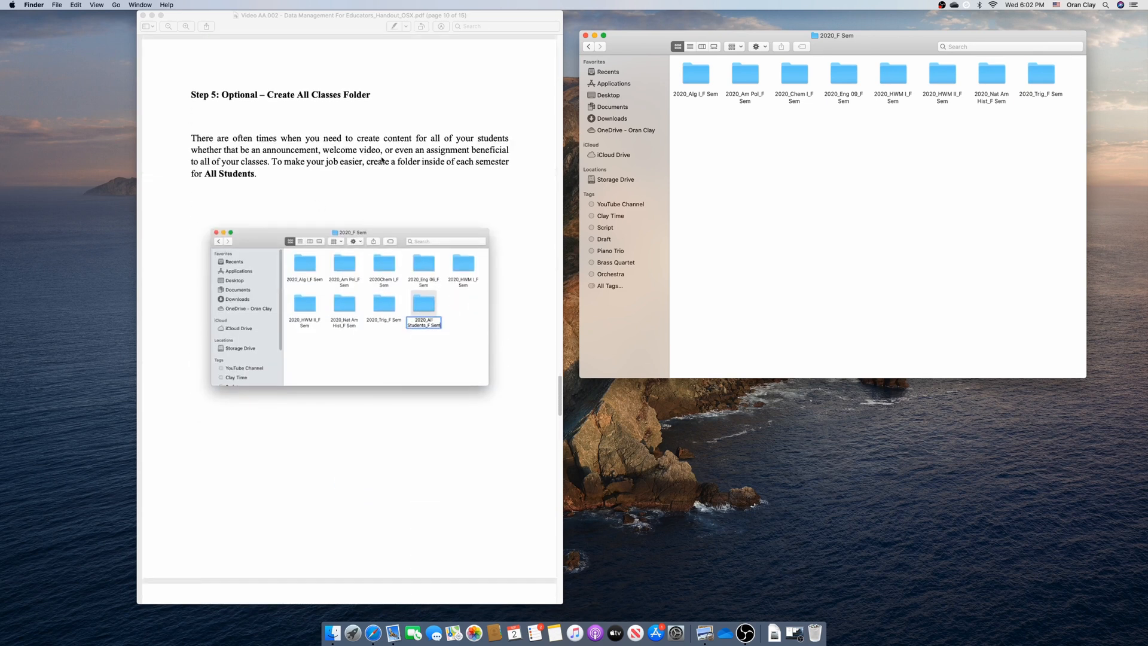
key("super+shift+n")
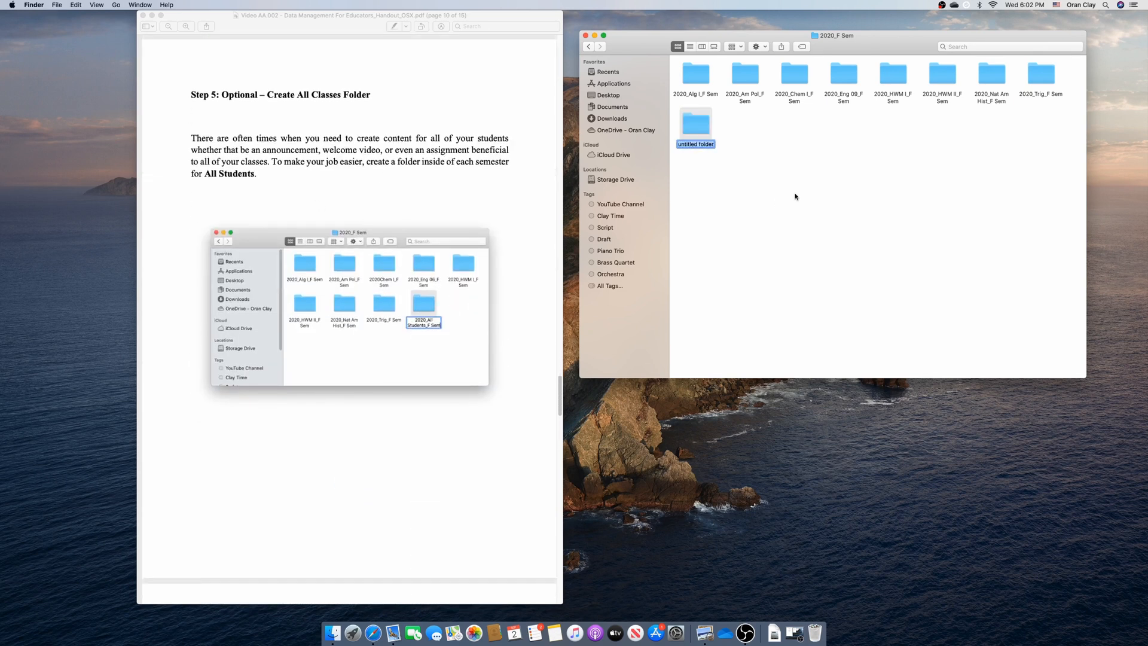
type("2020_All Students_F Sem")
key("Return")
left_click(786, 152)
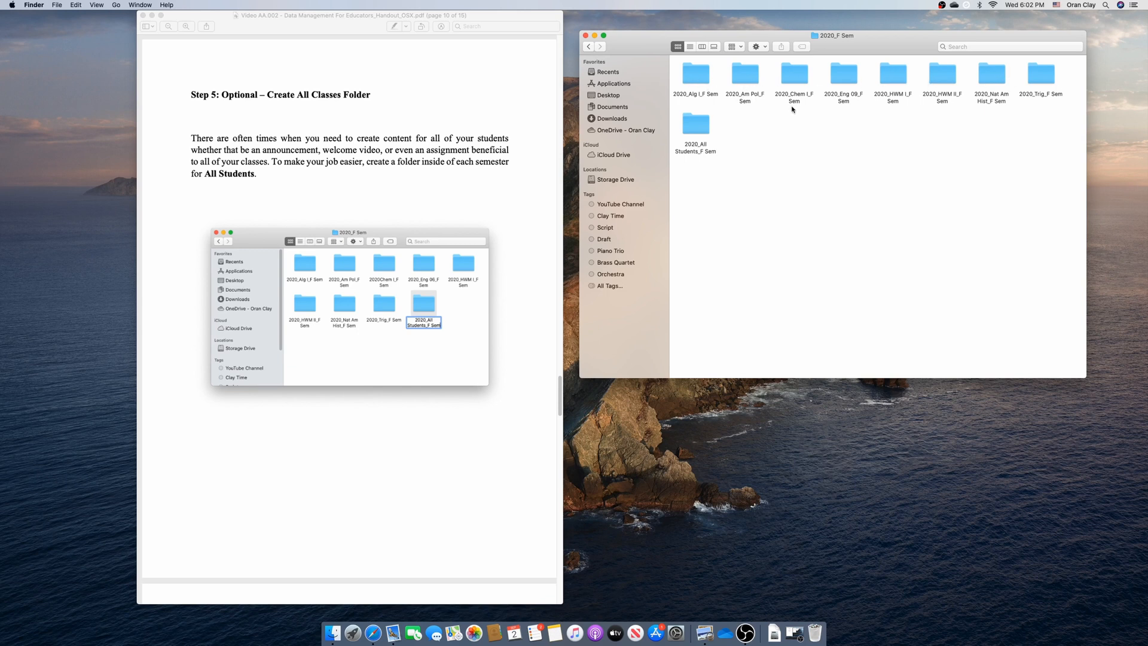
double_click(695, 128)
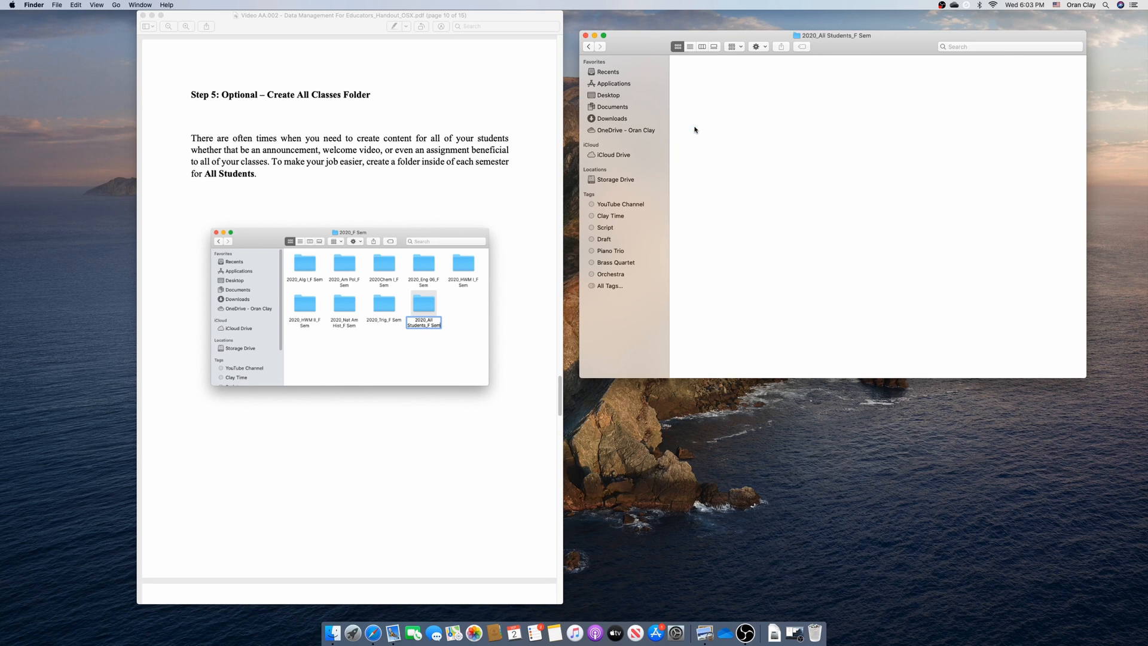
key("super+bracketleft")
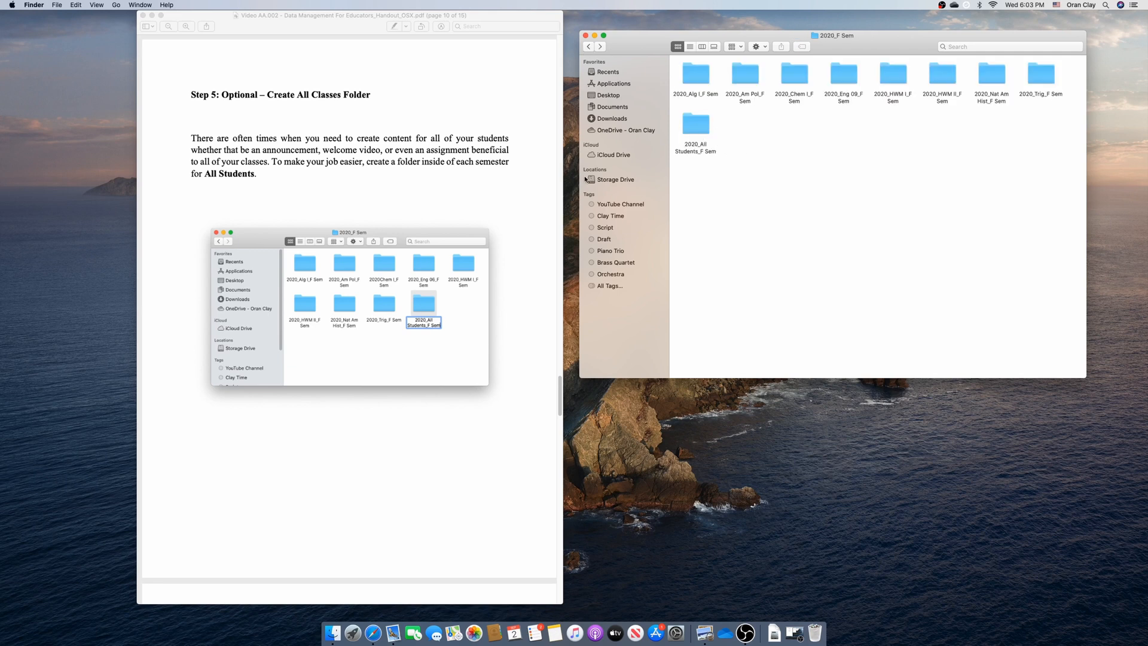
Following Step 6 of the handout, create an assignment folder in 2020_Chem I_F Sem named (2020_09_23)_Chem I_Famous Swed Chemists 1720-1920
scroll(460, 195, "down", 15)
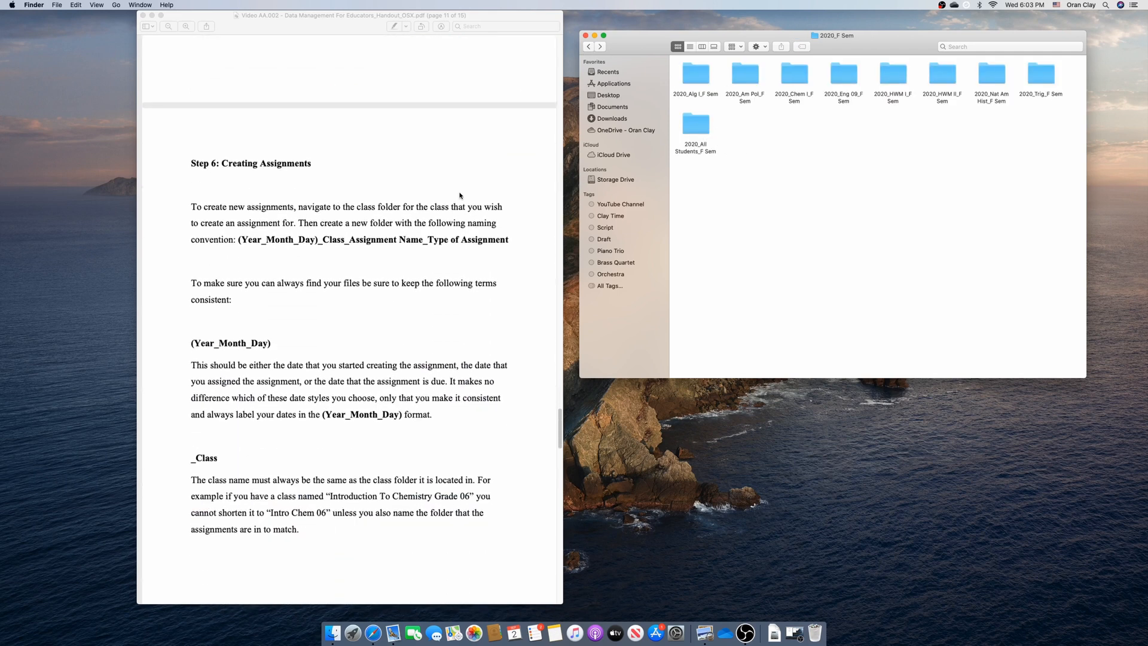
scroll(460, 195, "down", 3)
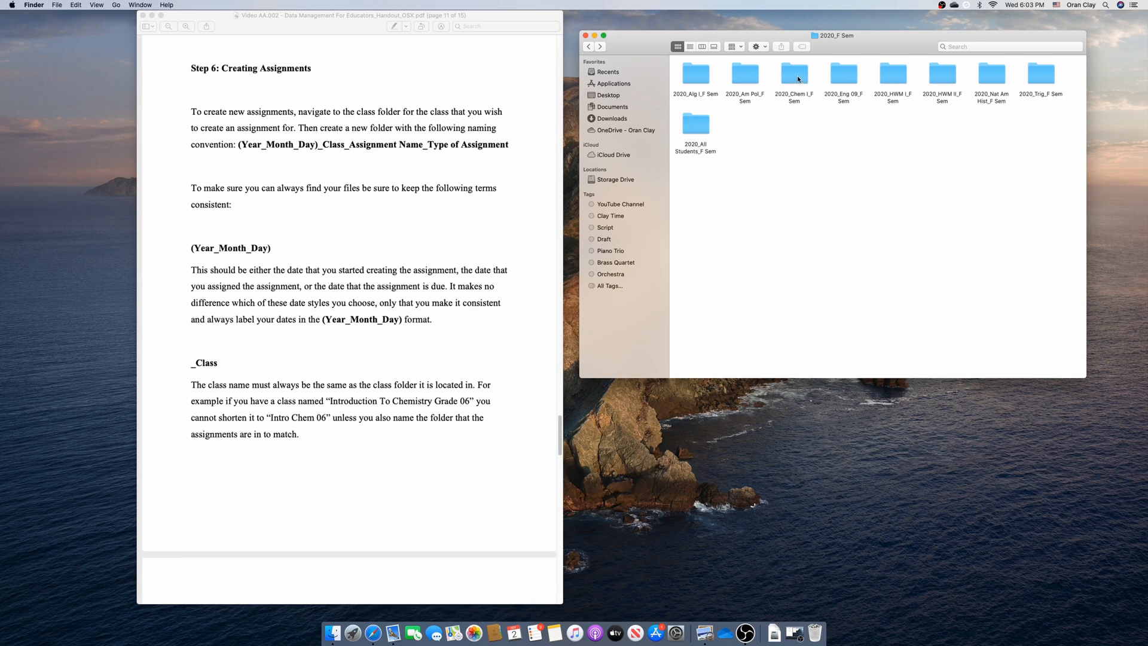
double_click(798, 78)
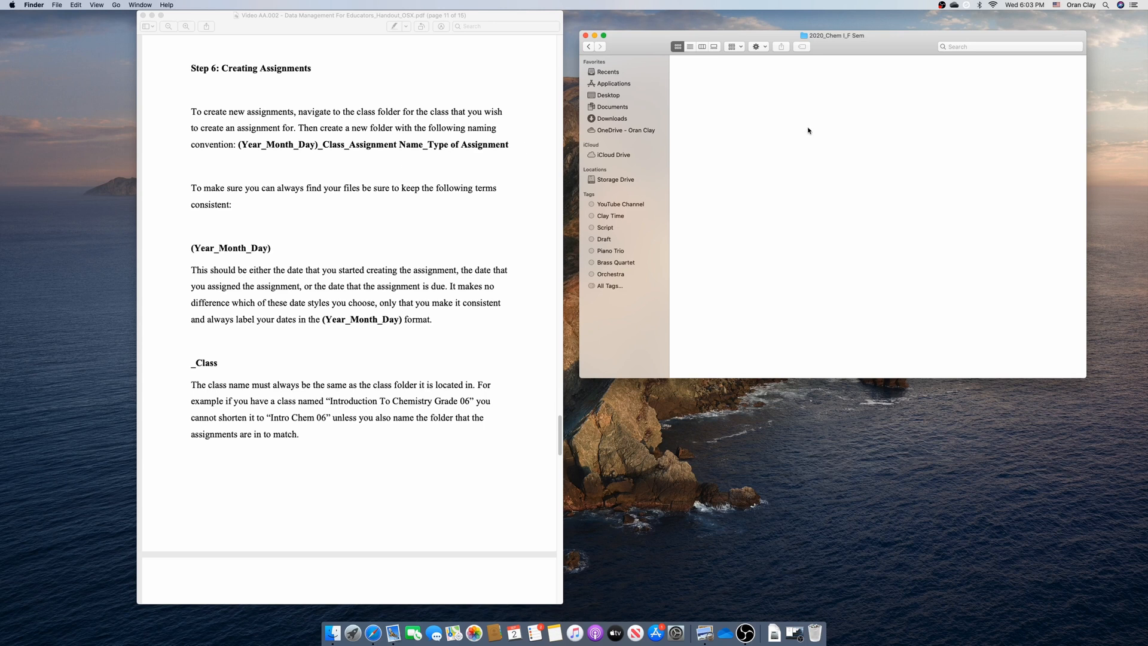
key("super+shift+n")
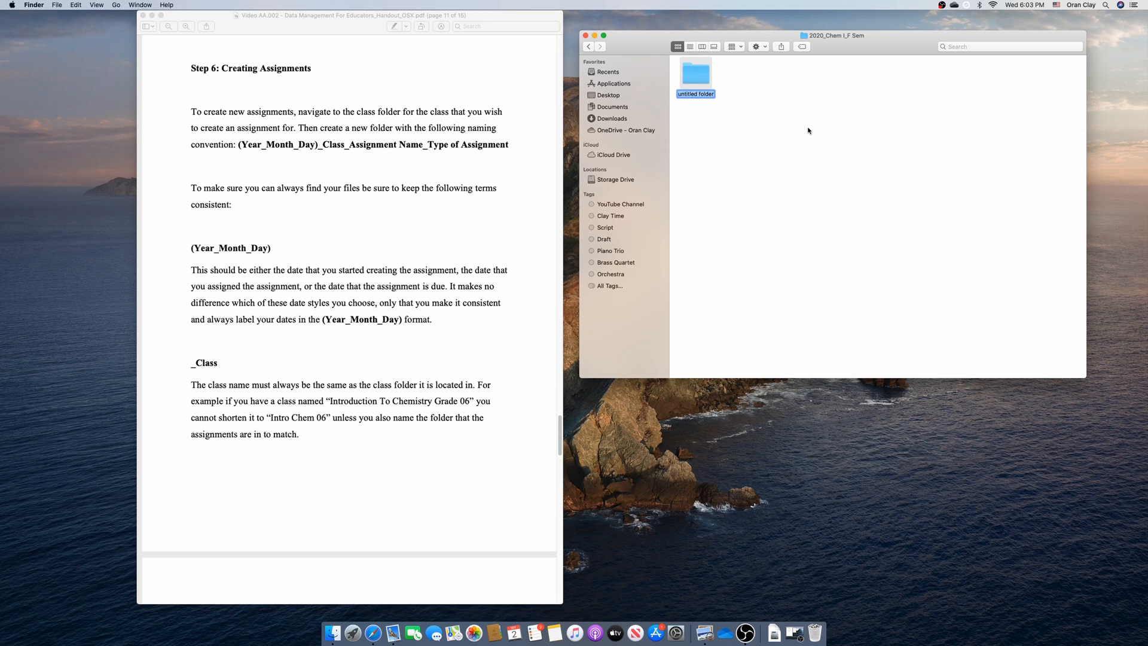
type("(")
type("09")
key("BackSpace")
key("BackSpace")
type("2020_")
type("09_")
type("23)_")
type("Chem")
type("ist")
type("ry I")
type("Swe")
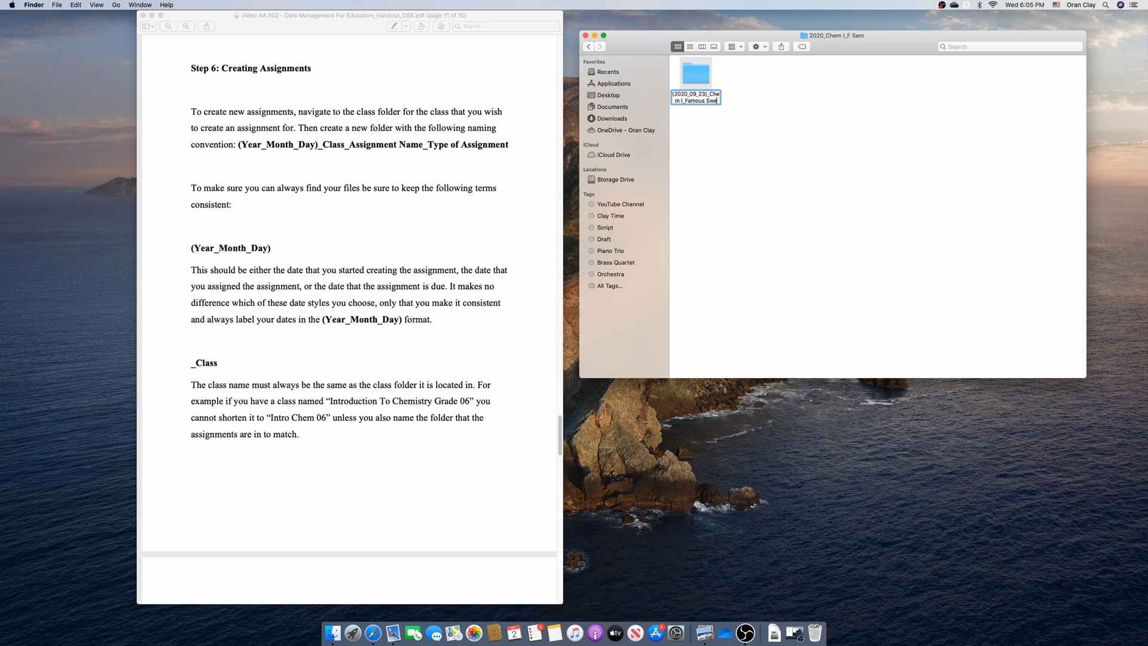
type("d Chemists 1720-1920")
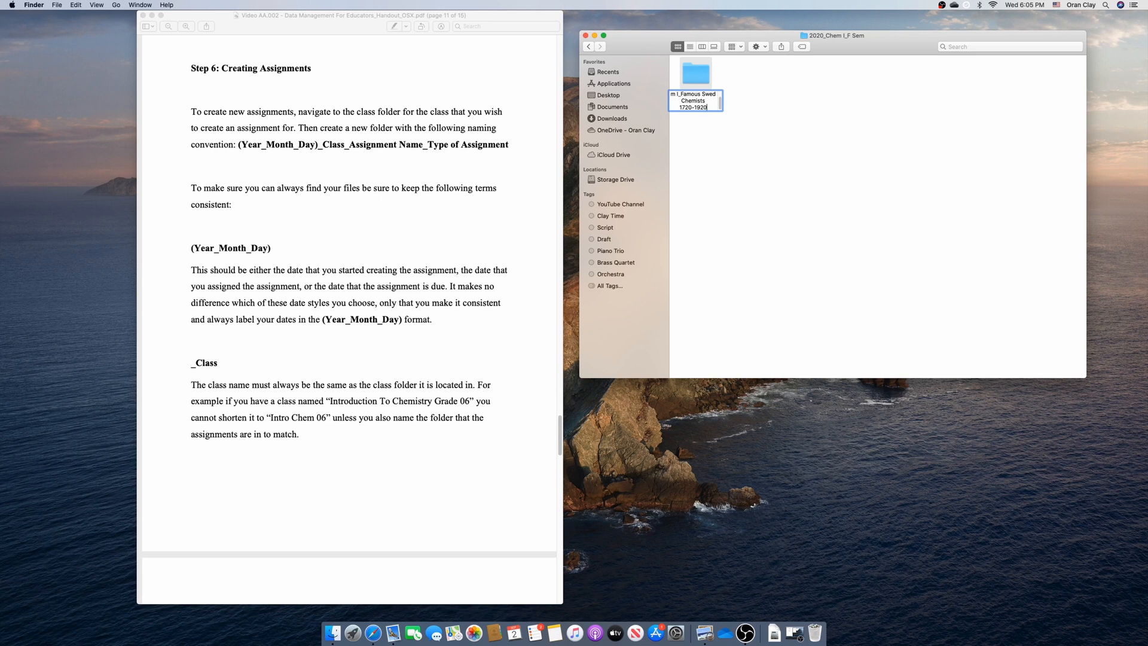
Shorten the assignment folder's name and add the assignment type, making it (2020_09_23)_Chem I_Famous Swed Chem_Paper
key("BackSpace")
key("BackSpace")
key("BackSpace")
key("BackSpace")
key("BackSpace")
key("BackSpace")
key("BackSpace")
key("BackSpace")
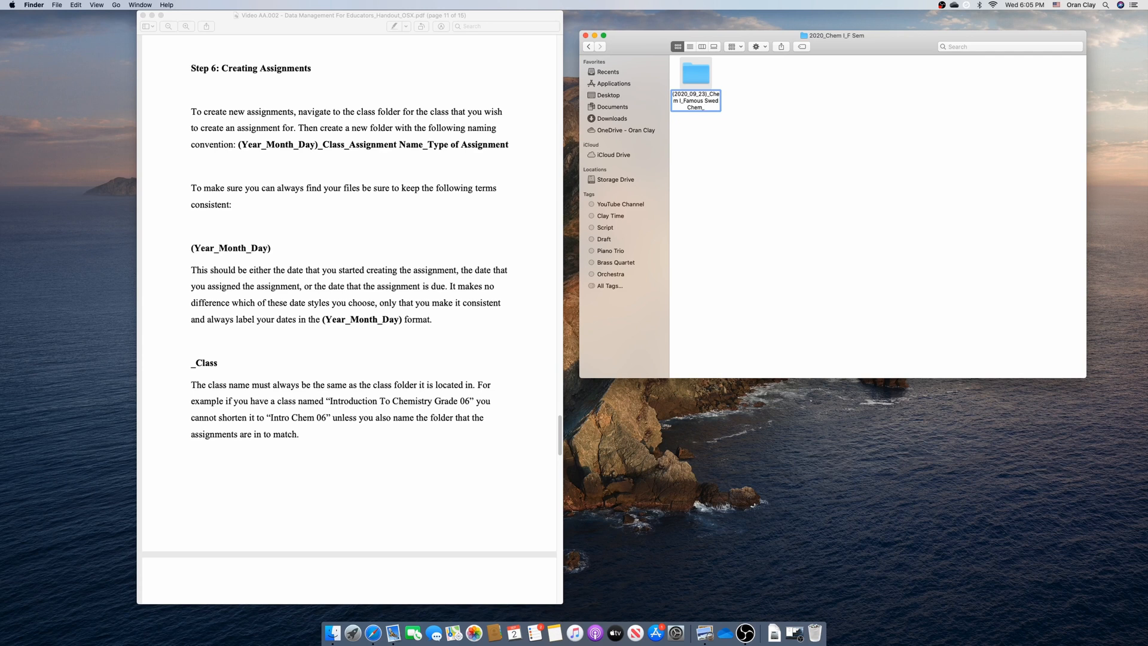
type("Paper")
scroll(316, 205, "down", 10)
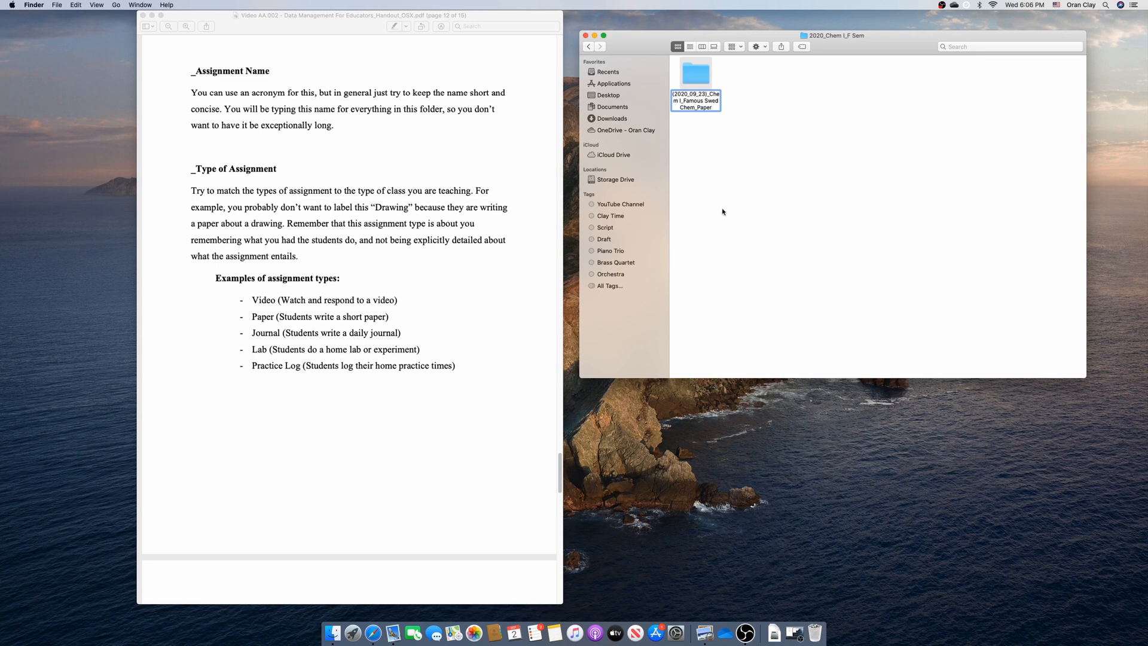
key("Return")
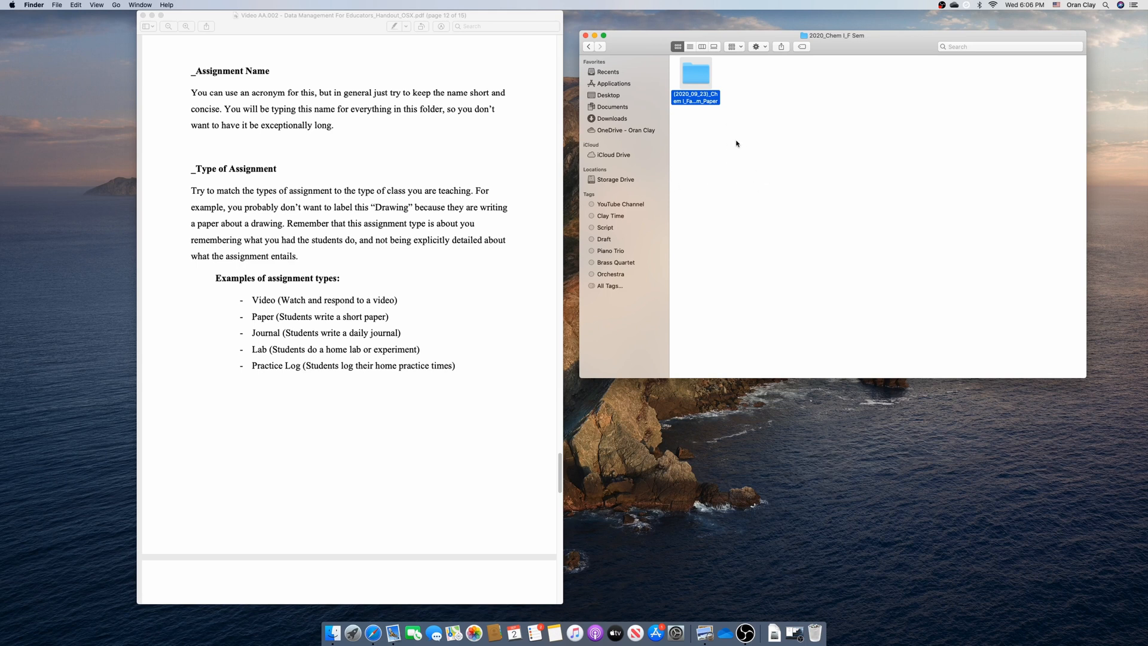
Review the handout's Step 6 naming rules and example screenshots, and check the assignment folder's full name in list view
scroll(383, 202, "up", 10)
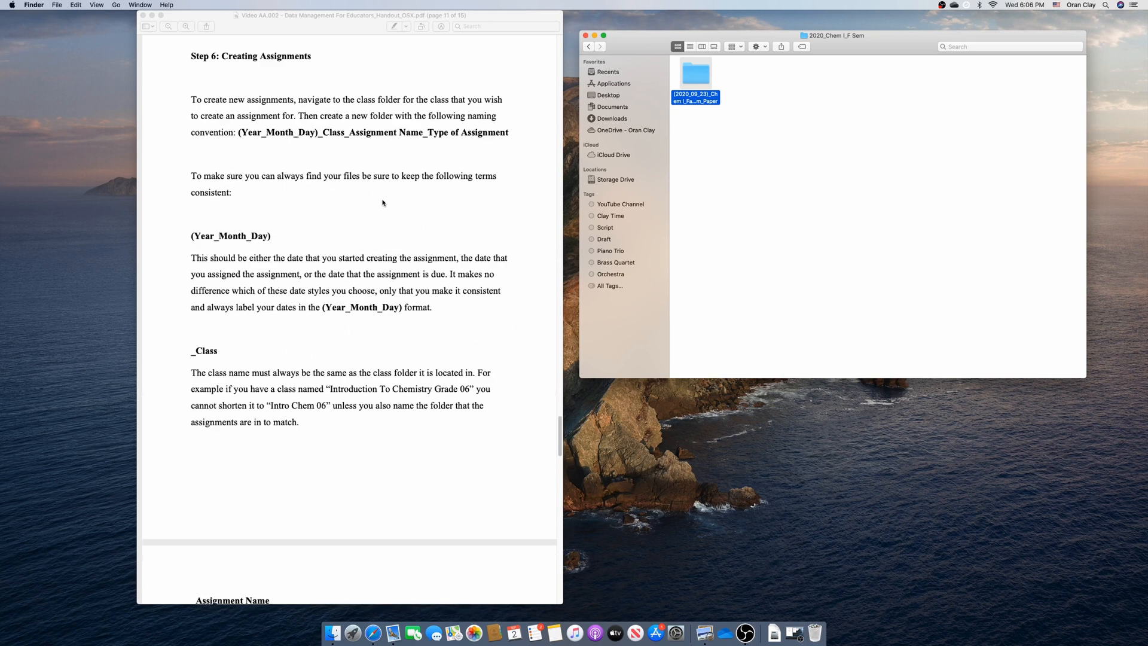
scroll(383, 202, "up", 2)
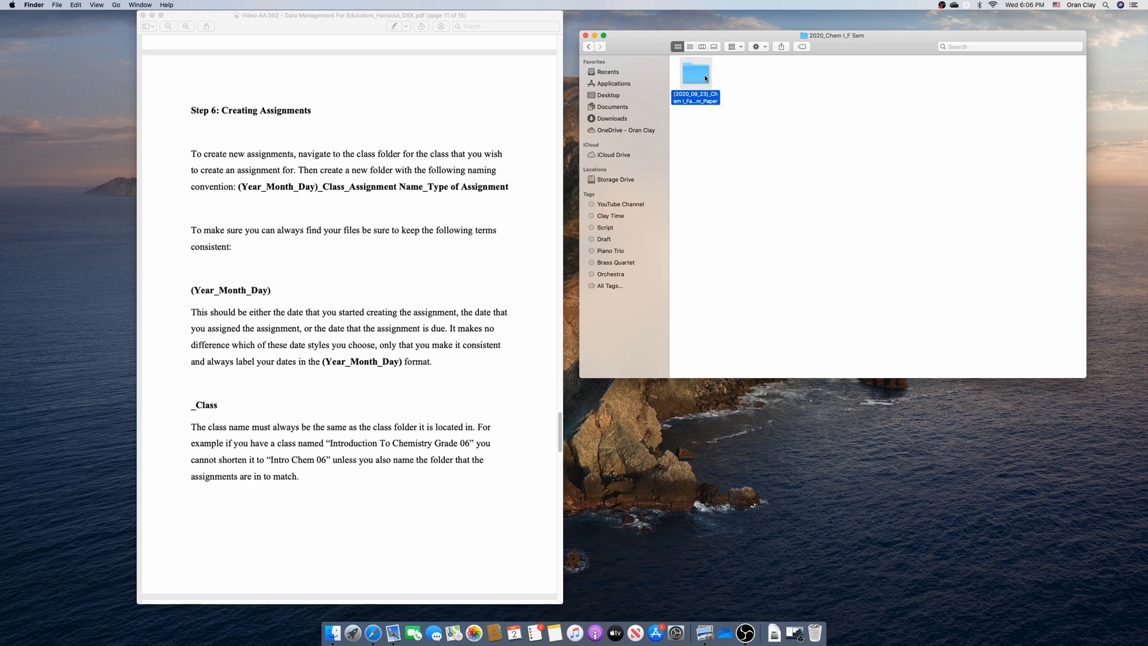
left_click(690, 48)
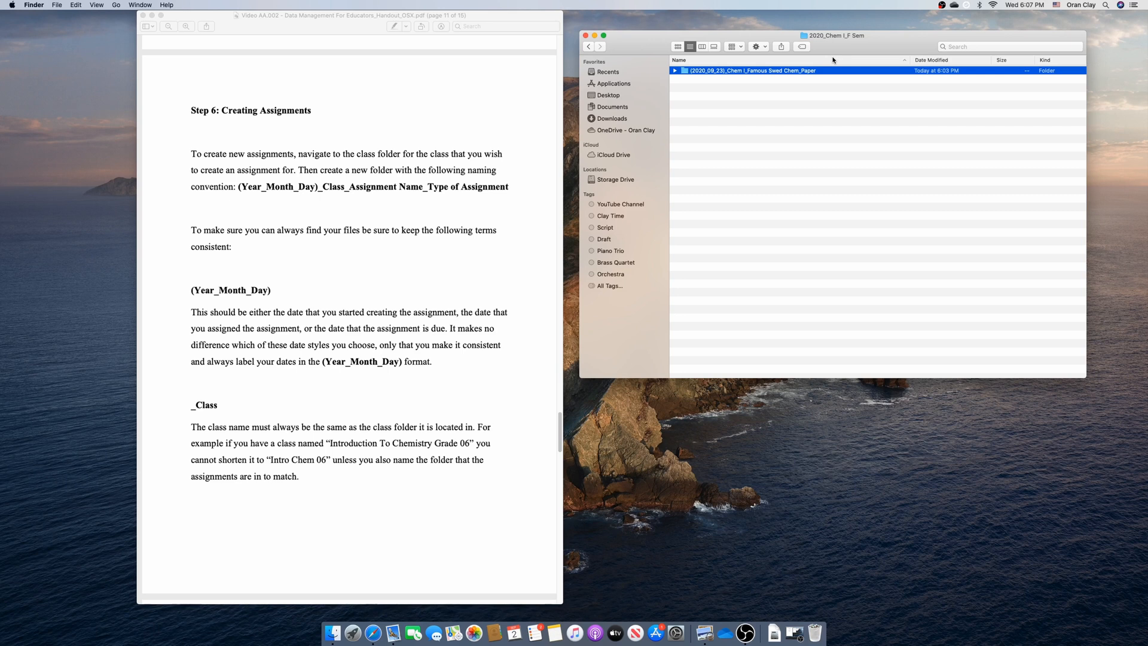
left_click(678, 47)
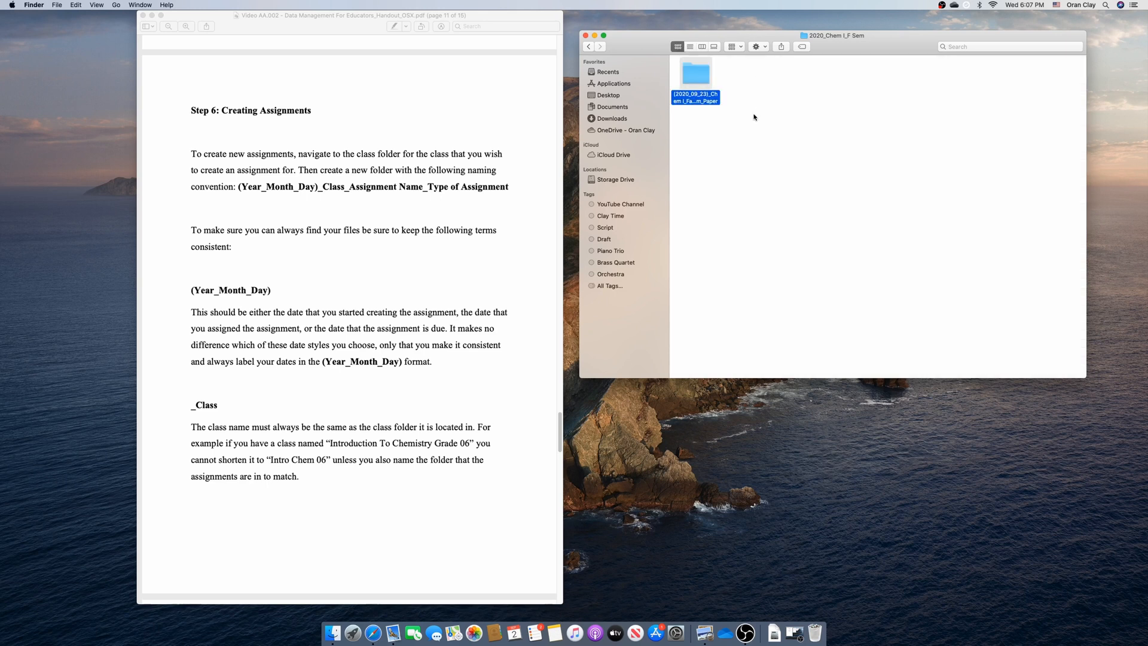
scroll(466, 220, "down", 5)
scroll(467, 219, "up", 5)
scroll(466, 220, "down", 10)
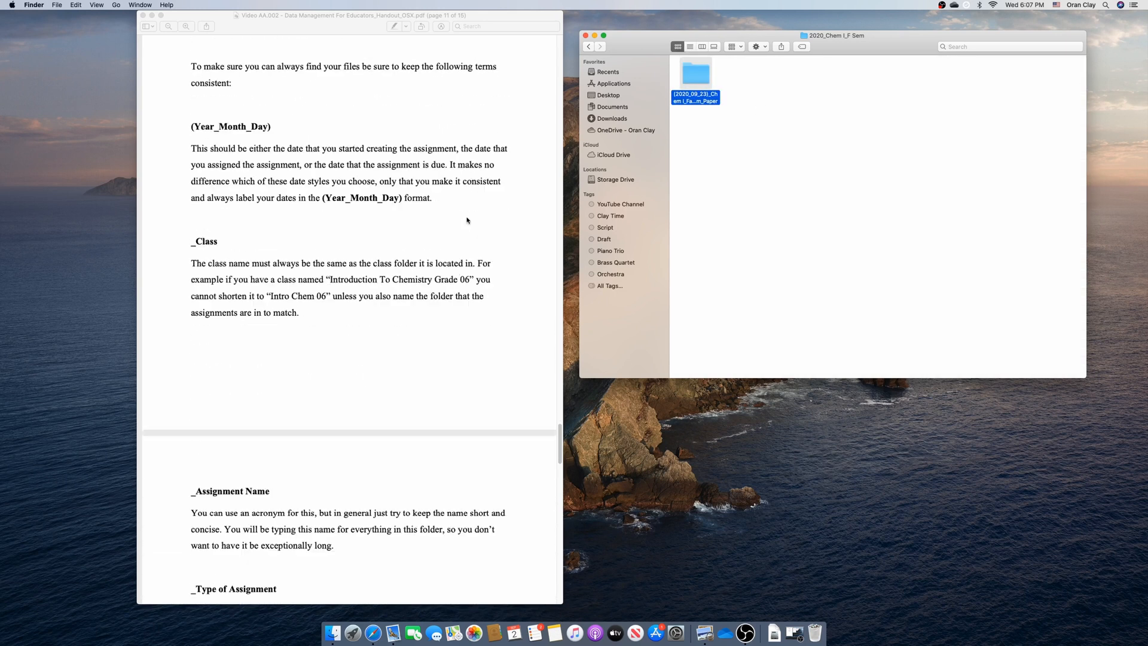
scroll(467, 220, "down", 15)
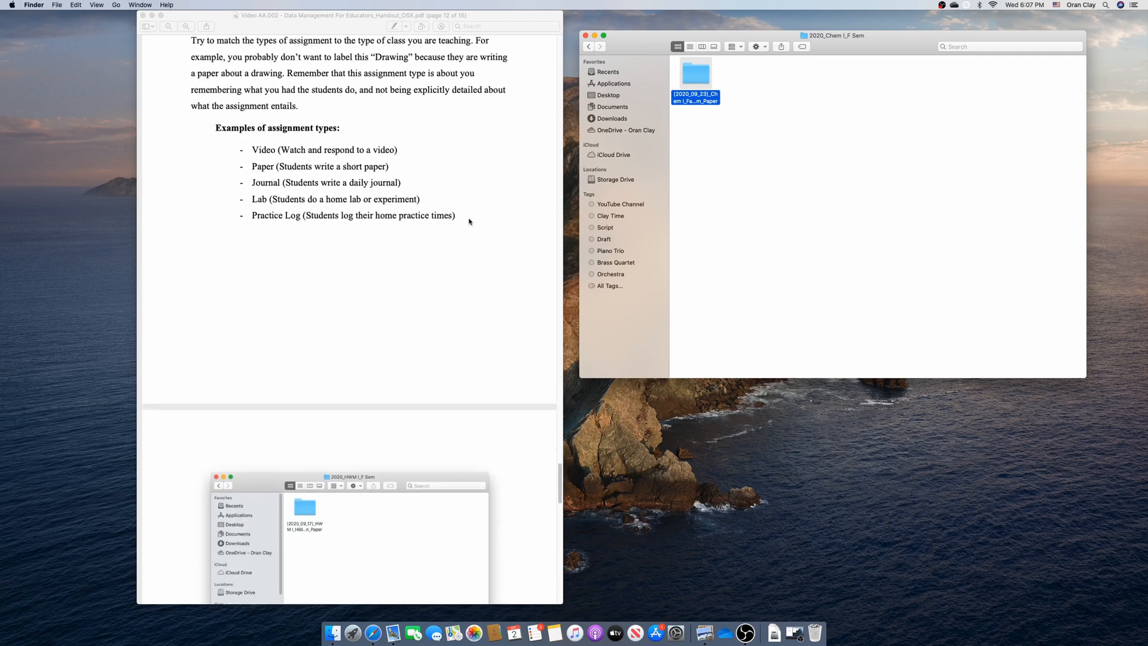
scroll(469, 222, "down", 8)
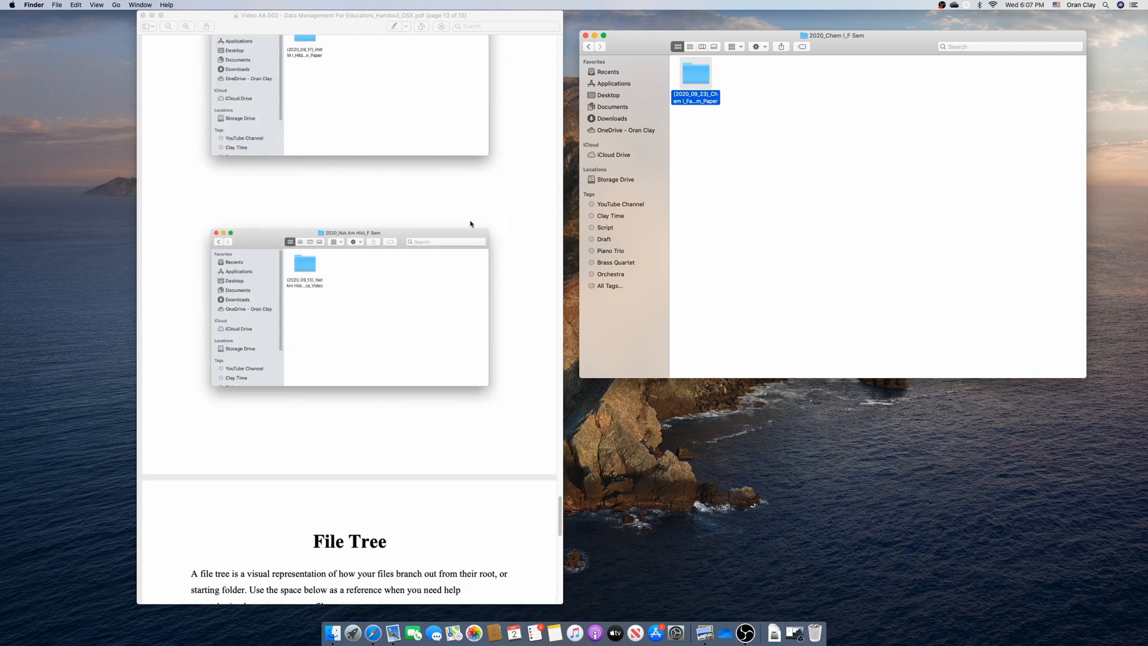
scroll(471, 224, "up", 5)
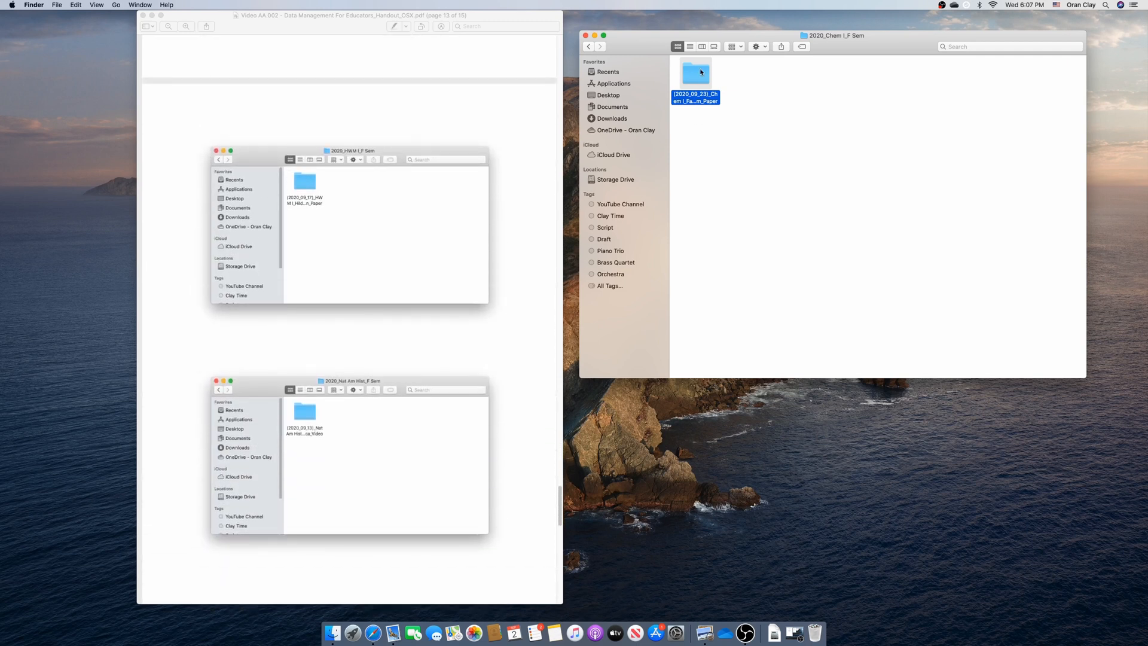
Look inside the (2020_09_23)_Chem I_Famous Swed Chem_Paper folder, and create a blank document in Microsoft Word
double_click(701, 72)
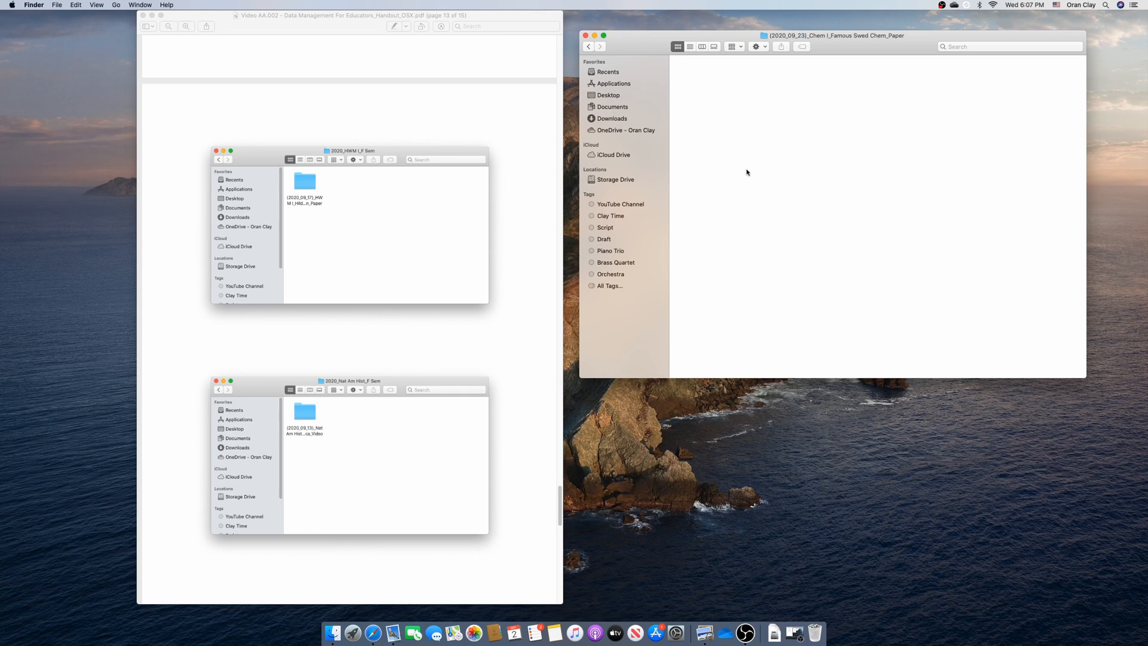
right_click(736, 147)
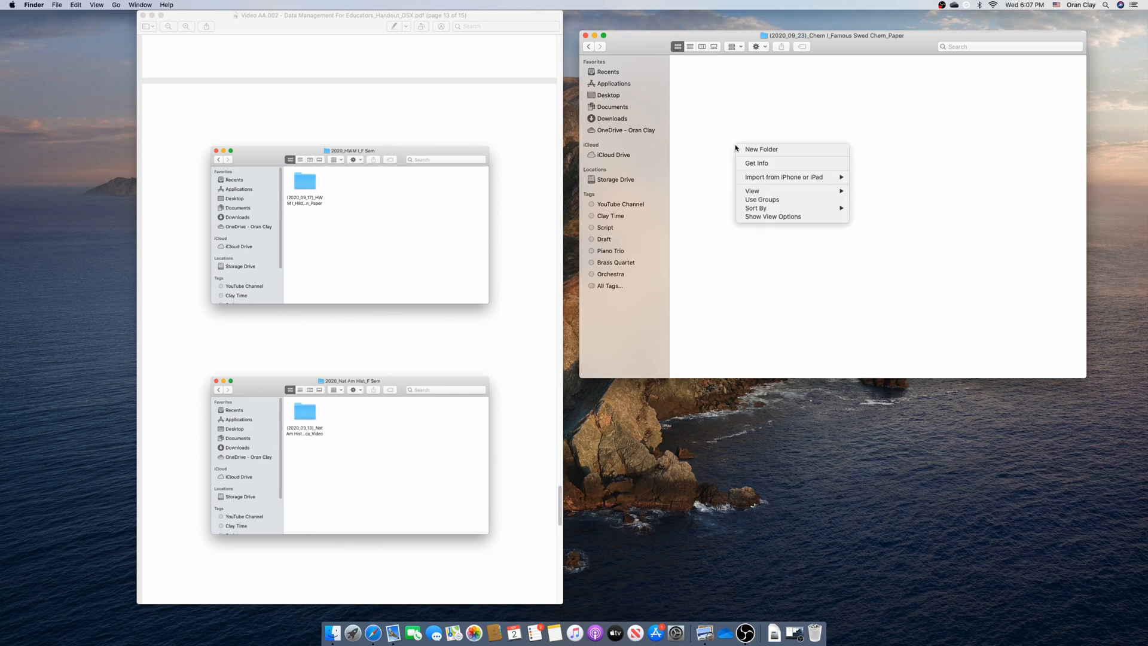
left_click(915, 194)
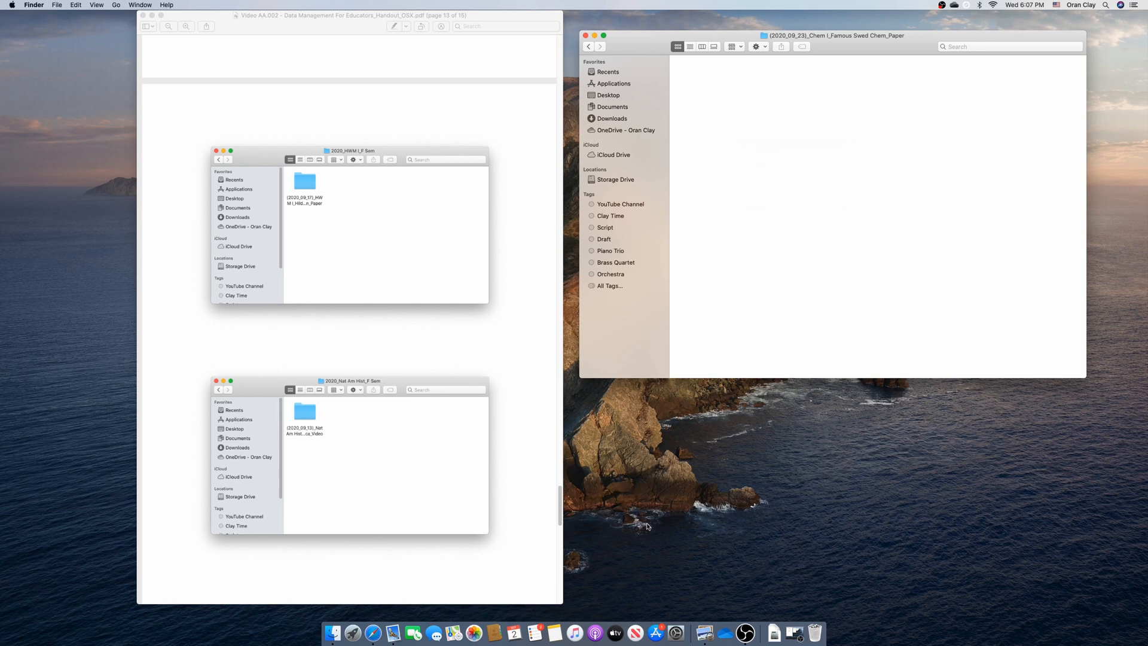
key("super+space")
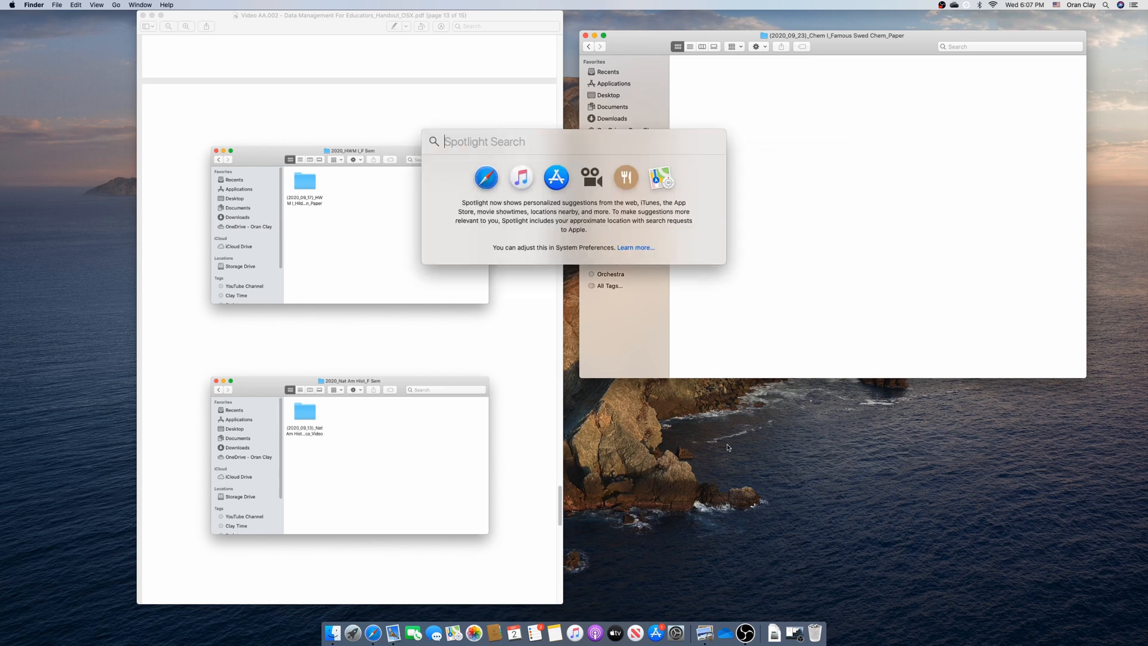
type("word")
key("Return")
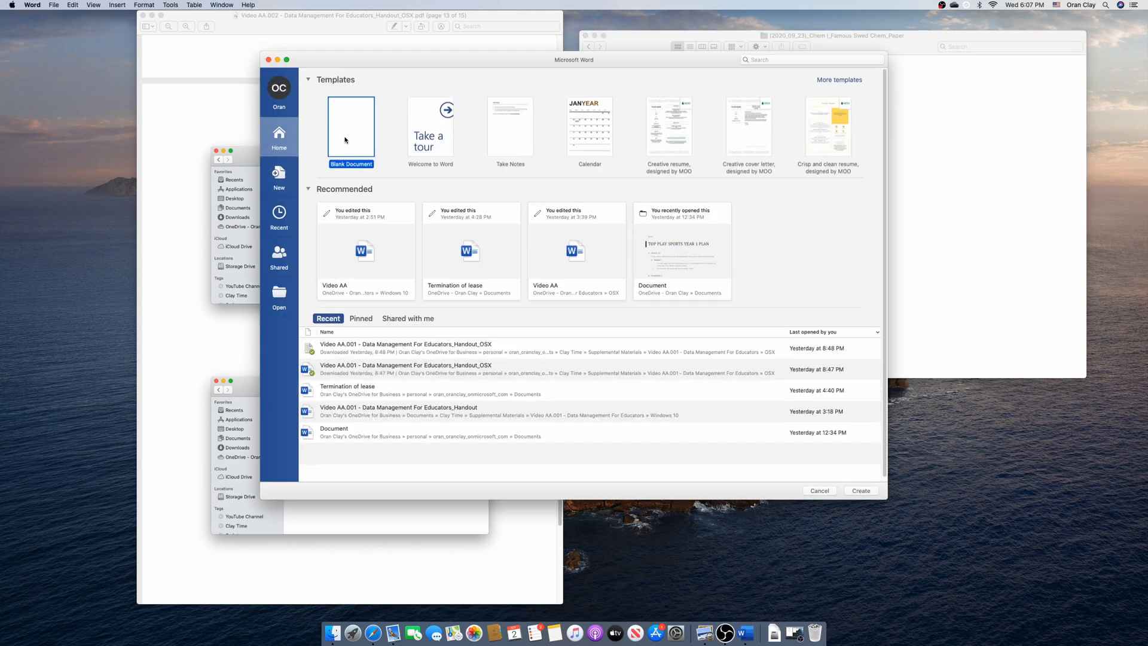
double_click(346, 140)
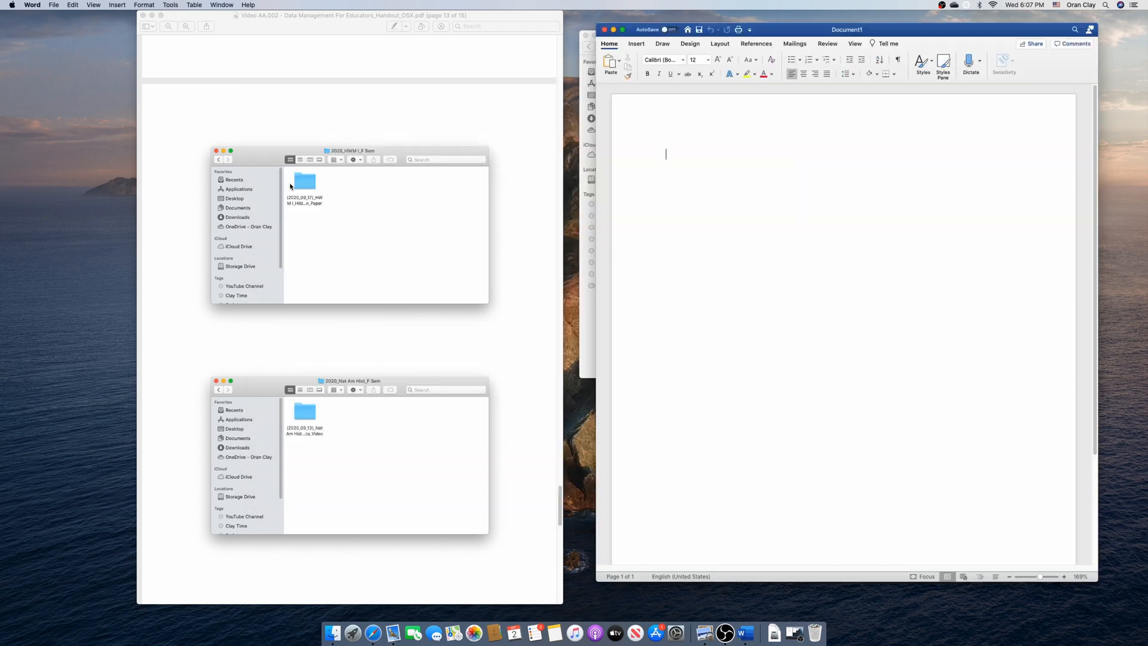
left_click(608, 44)
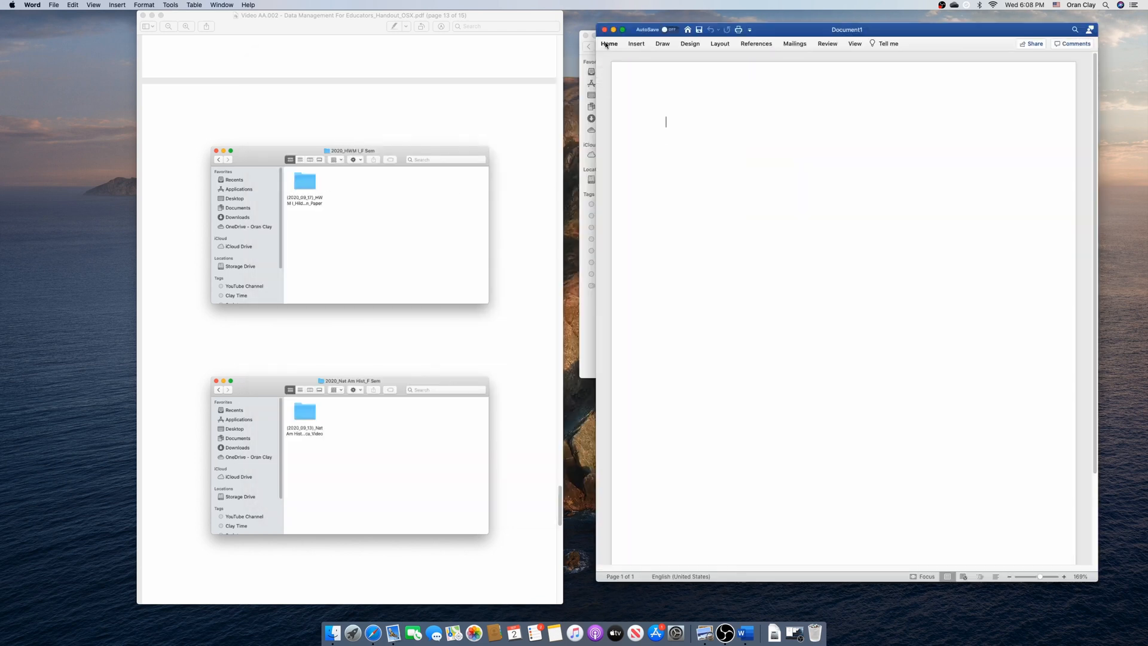
Start saving the document on the Mac, choosing the Famous Swed Chem paper folder under Documents, Classes, 2020_F Sem, 2020_Chem I_F Sem
left_click(698, 30)
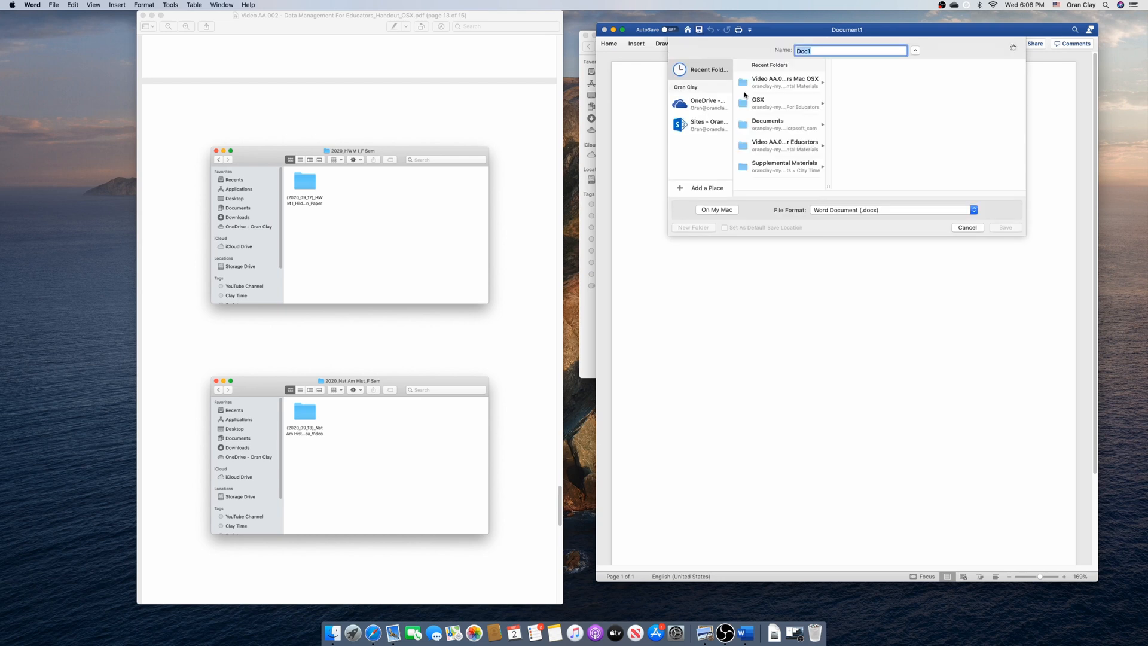
left_click(766, 124)
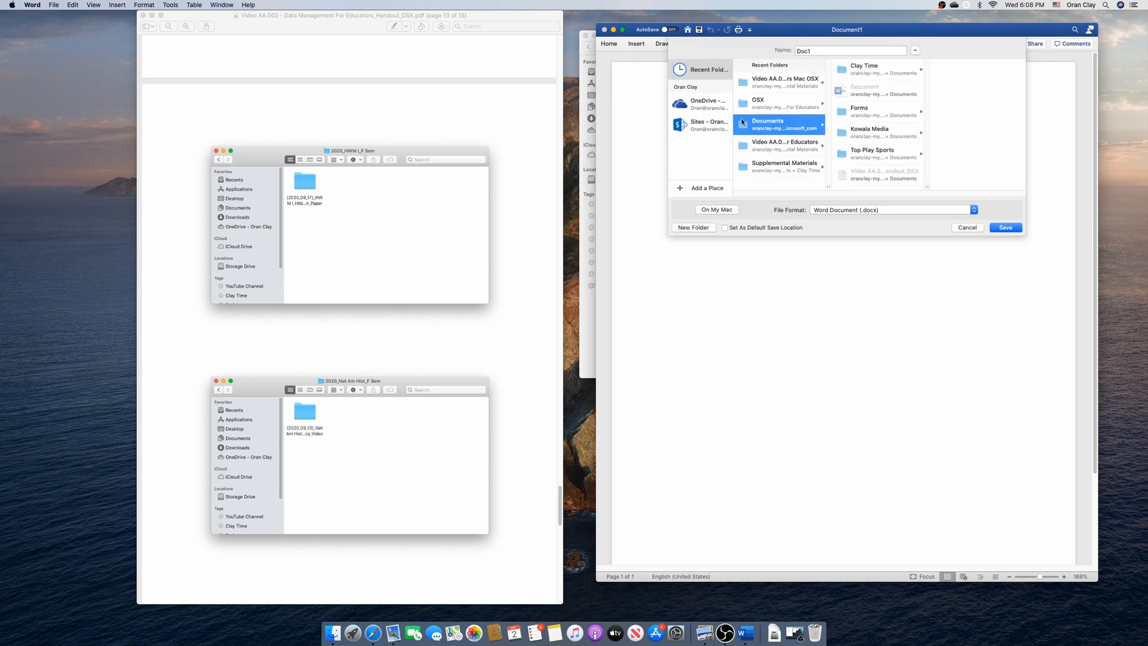
left_click(706, 70)
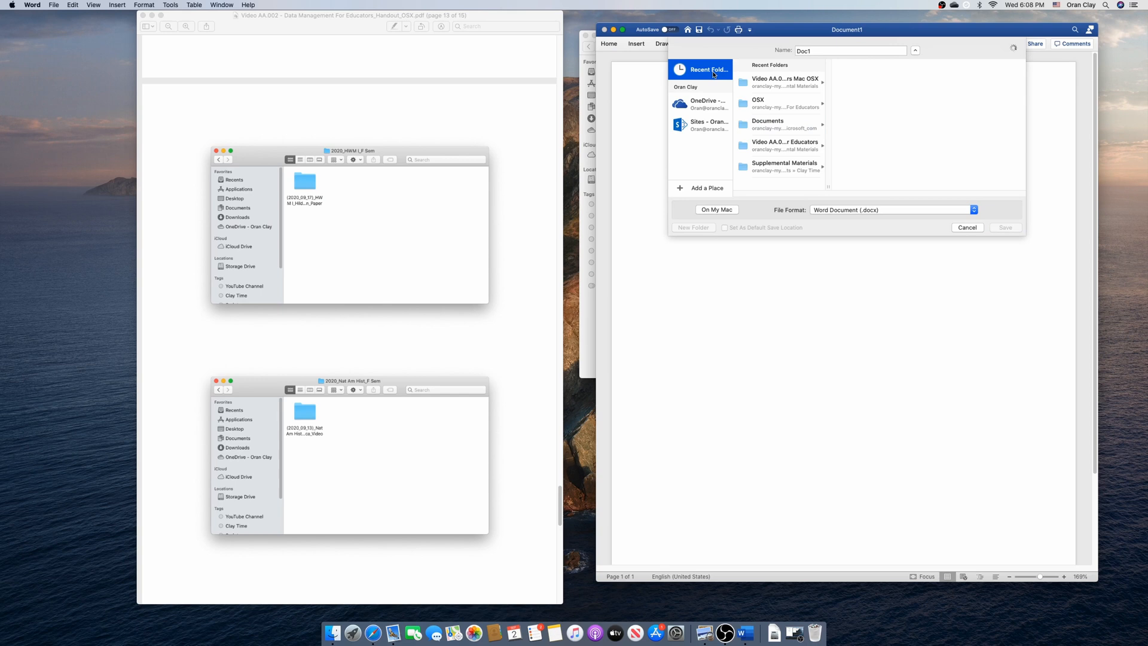
left_click(722, 210)
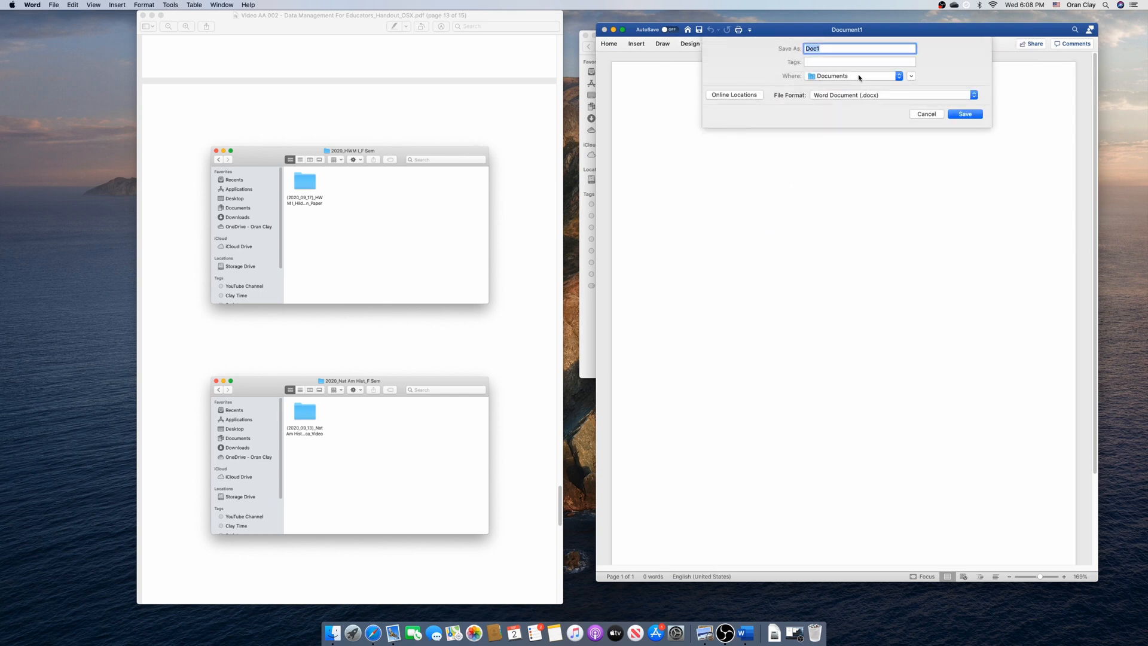
left_click(912, 76)
left_click(752, 95)
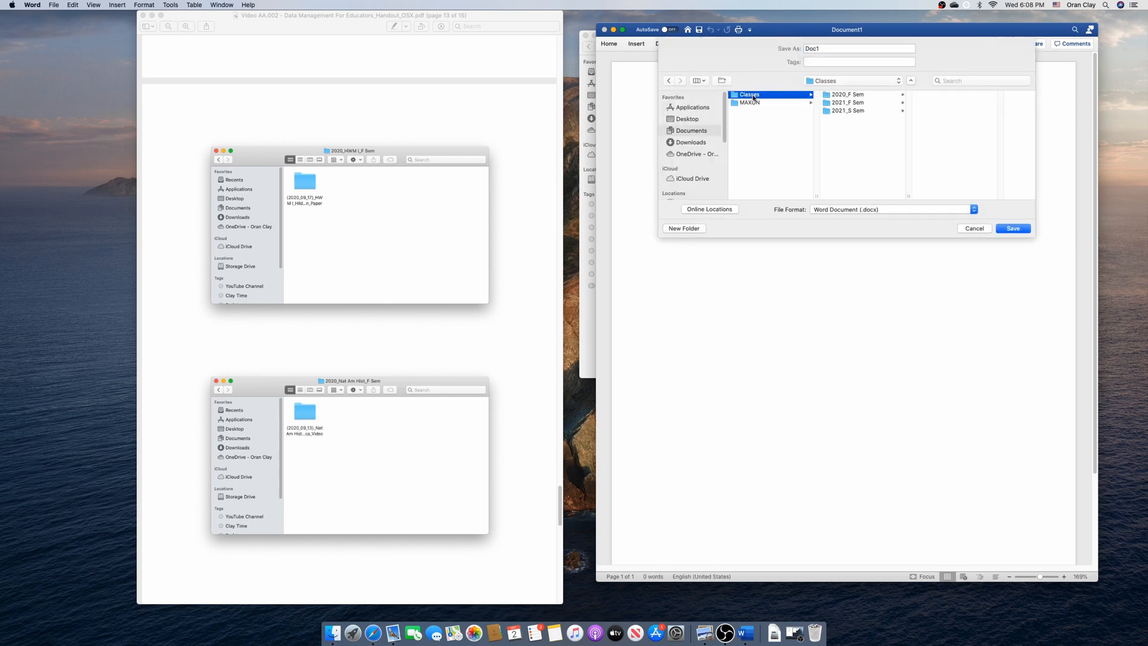
left_click(869, 95)
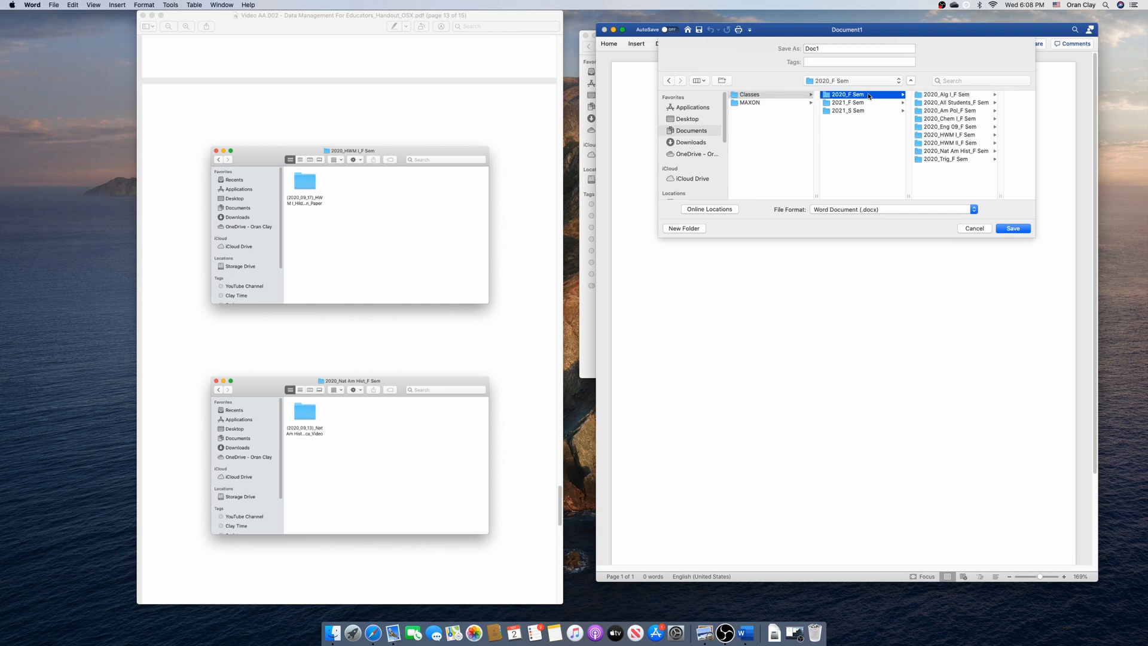
left_click(965, 118)
left_click(979, 95)
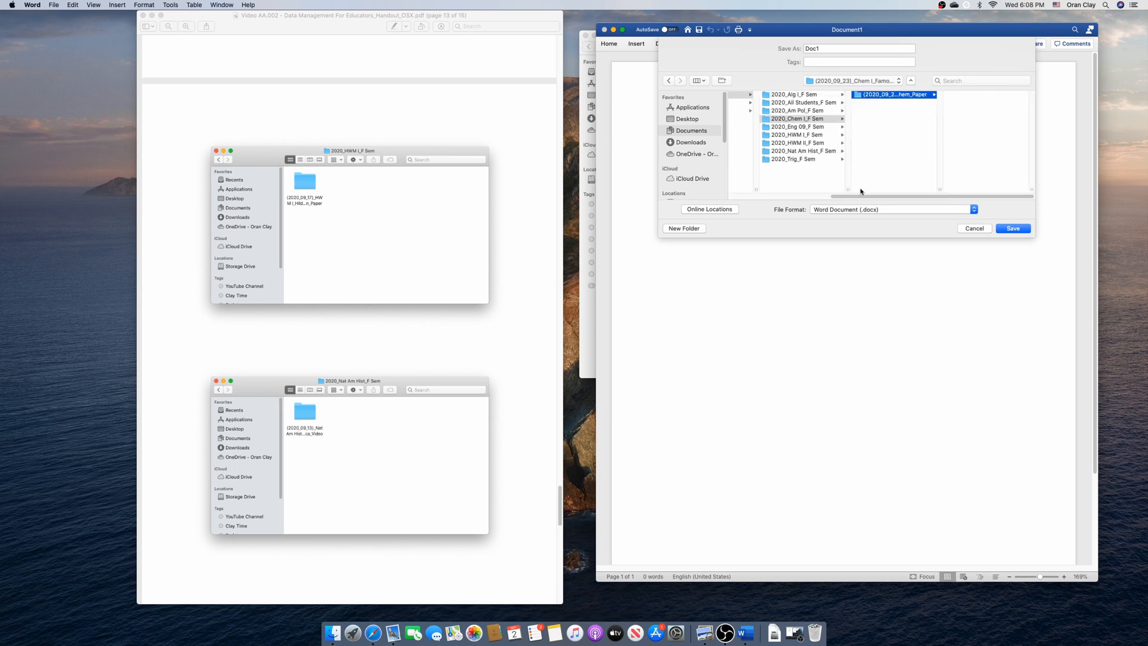
Name the document (2020_09_23)_Chem I_Famous Swed Chem_Paper_Syllabus and save it as a Word document
left_click(835, 52)
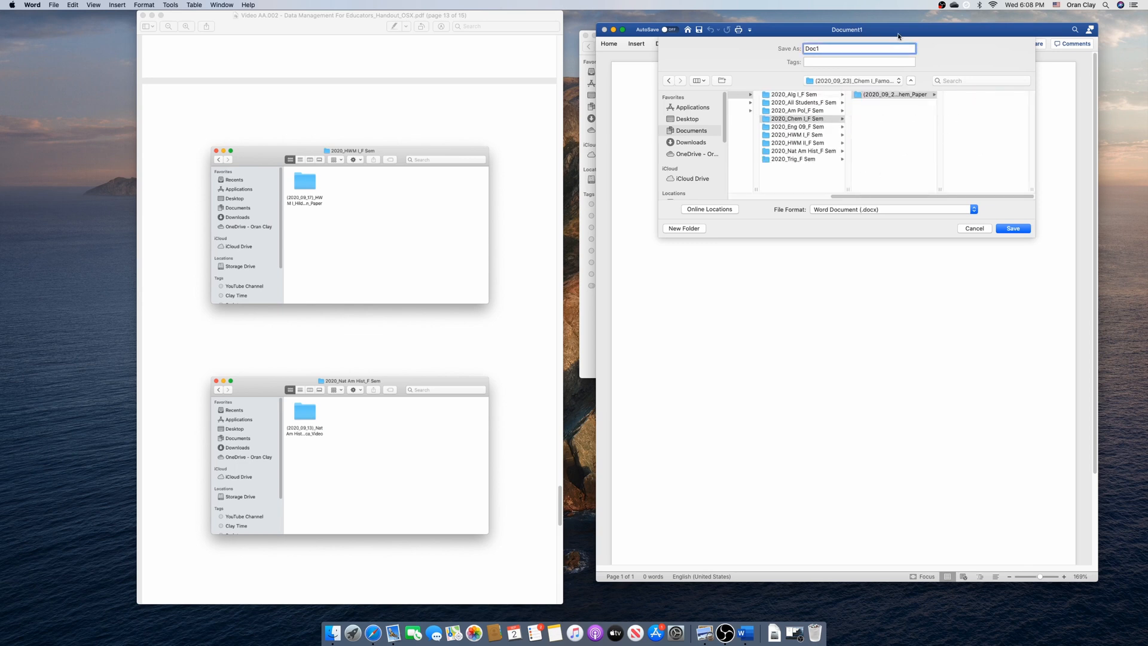
left_click_drag(916, 34, 928, 91)
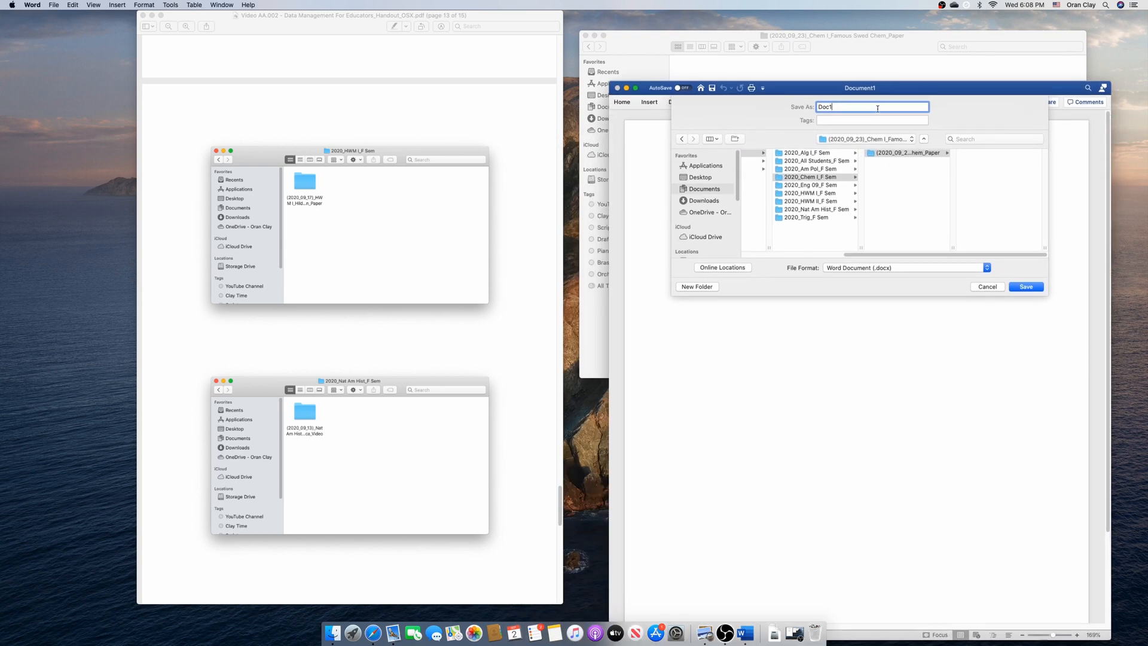
double_click(878, 109)
type("(2020_09_23)_Chem I_Famous Swed Chem_Paper_Sylllabu")
key("BackSpace")
key("BackSpace")
key("BackSpace")
key("BackSpace")
type("abus")
left_click(1036, 288)
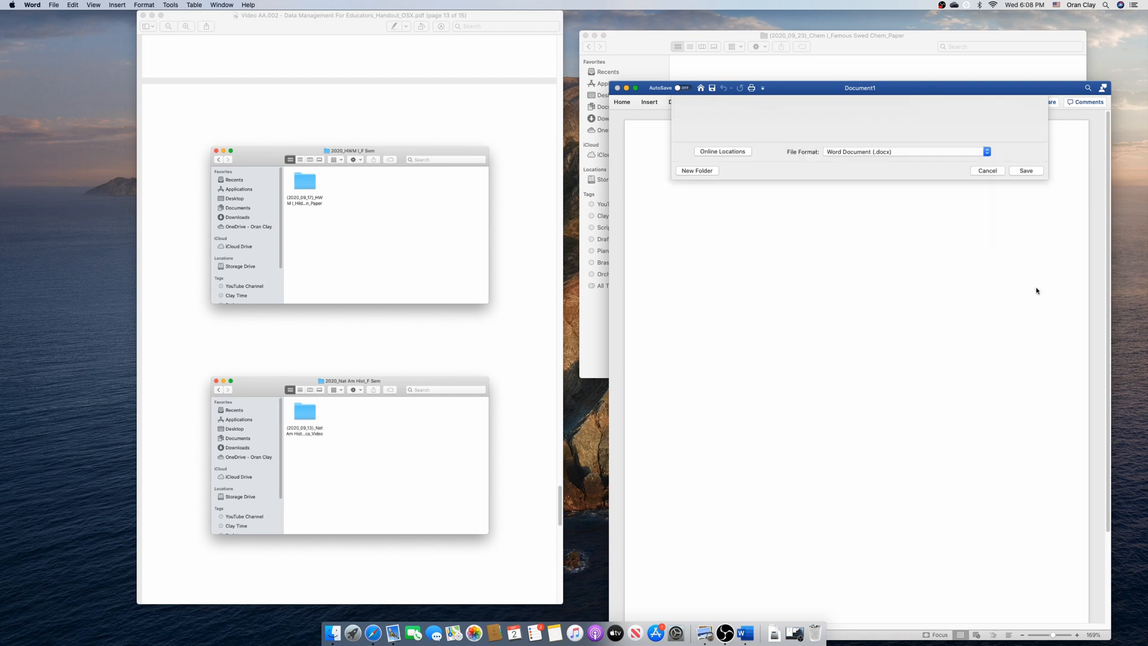
Check the syllabus file's full name in Finder's list view, and move the file to the desktop and back into its folder
left_click(842, 72)
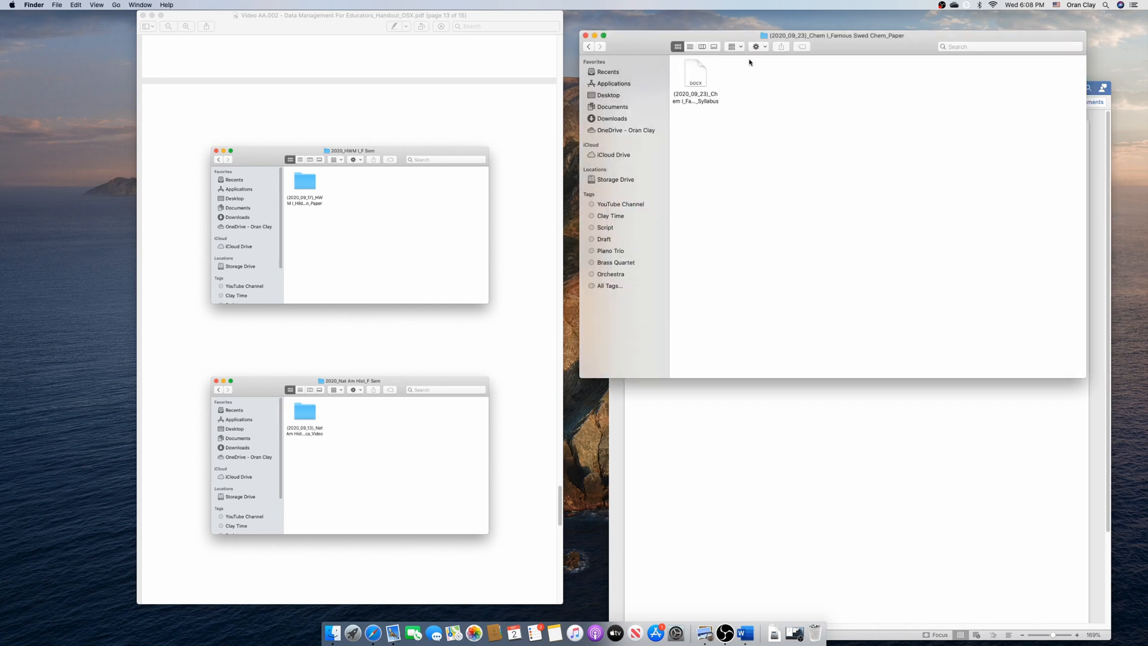
left_click(690, 47)
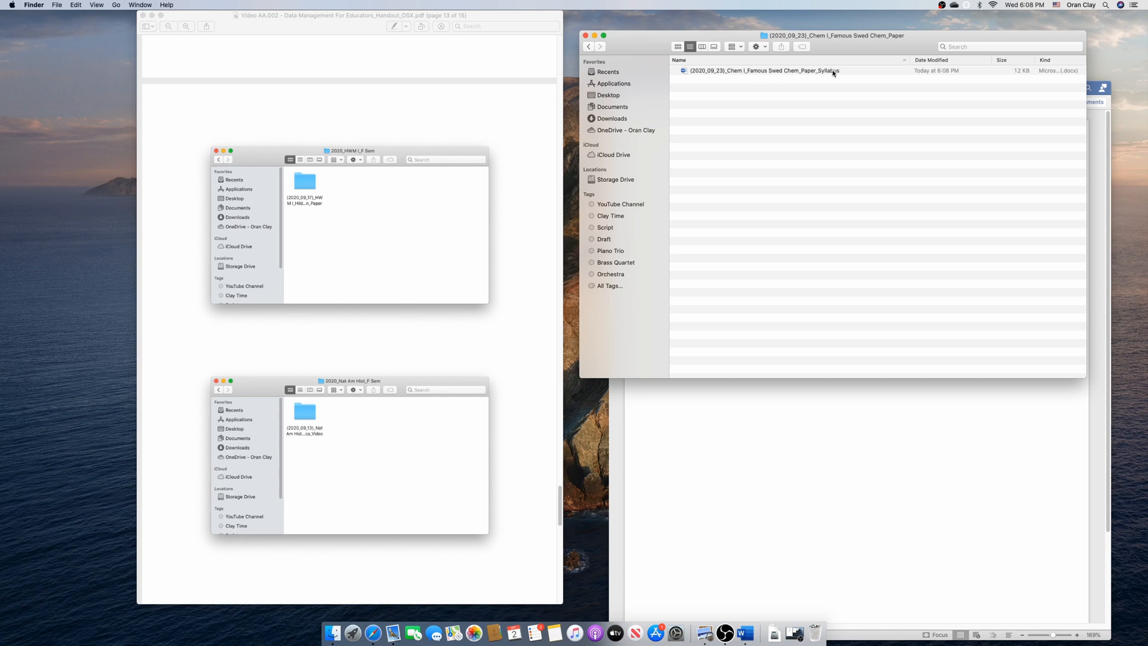
left_click_drag(705, 73, 31, 85)
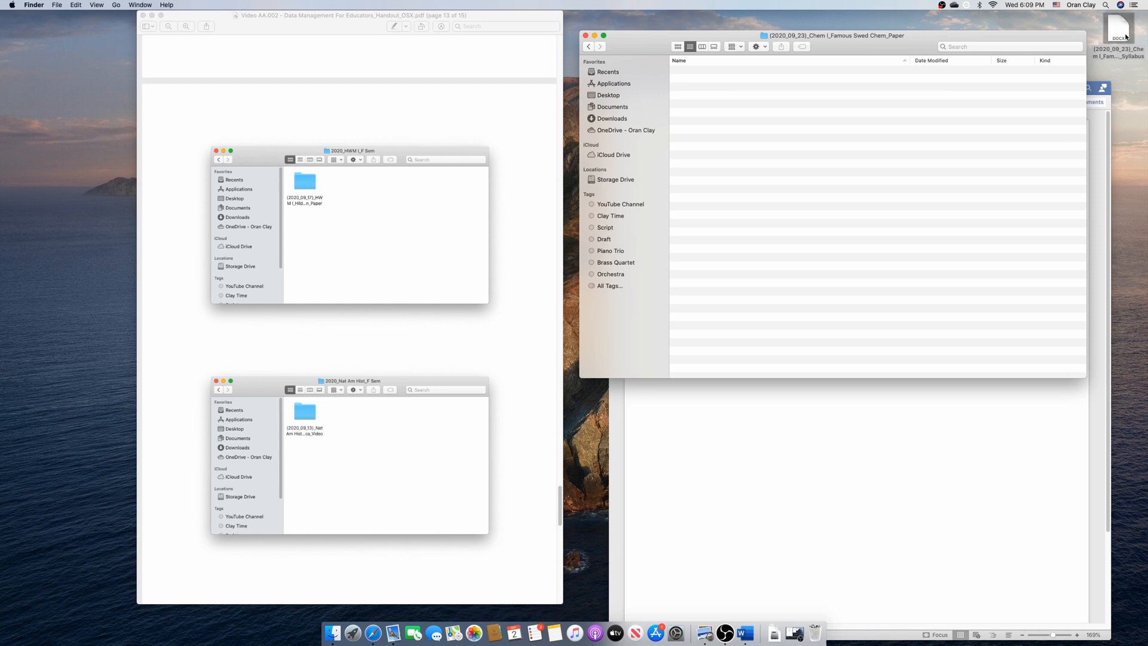
left_click_drag(1120, 31, 833, 95)
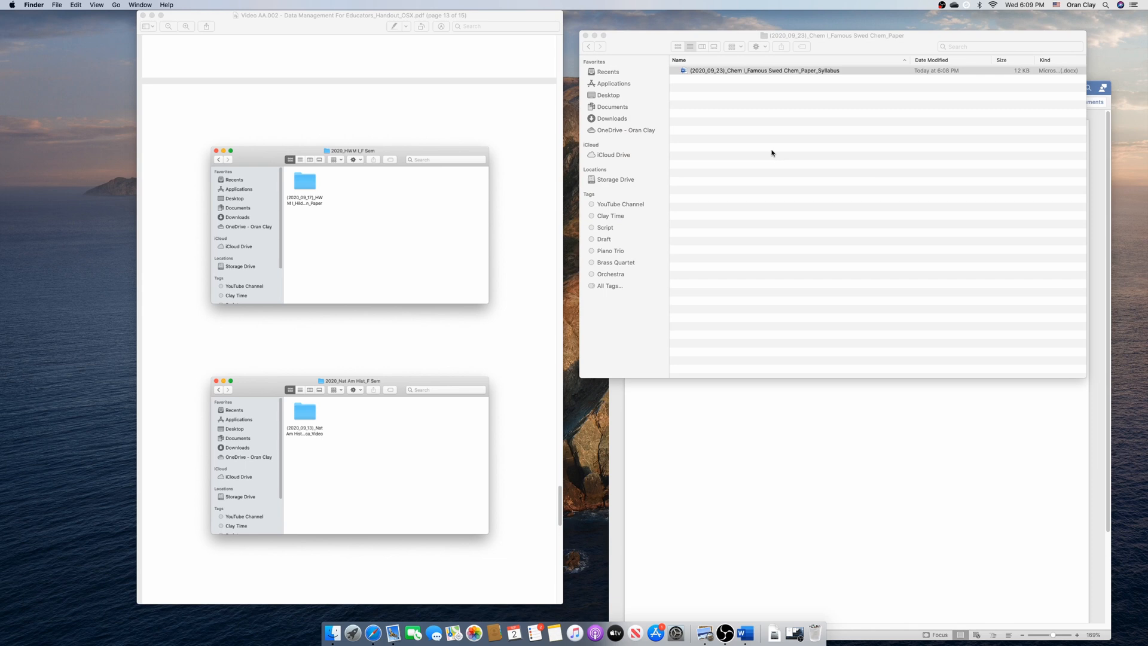
Add the filler text saflasdlfkjsdlfkj to the syllabus document in Word, and close it with the change saved
left_click(781, 427)
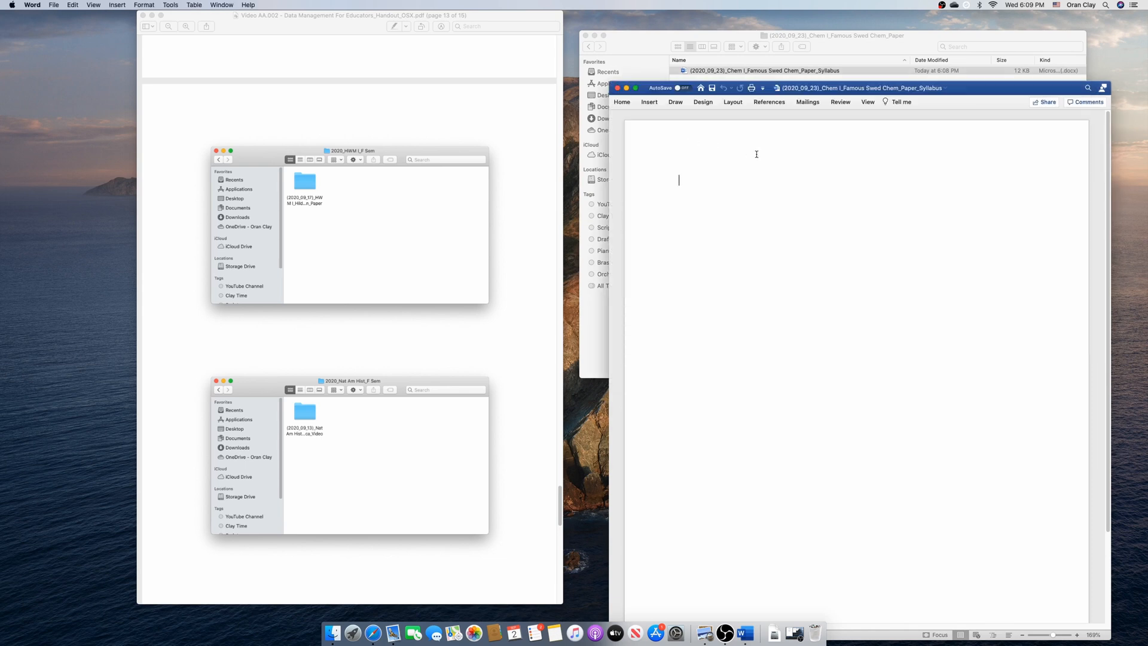
type("saflasdlfkjsdlfkj")
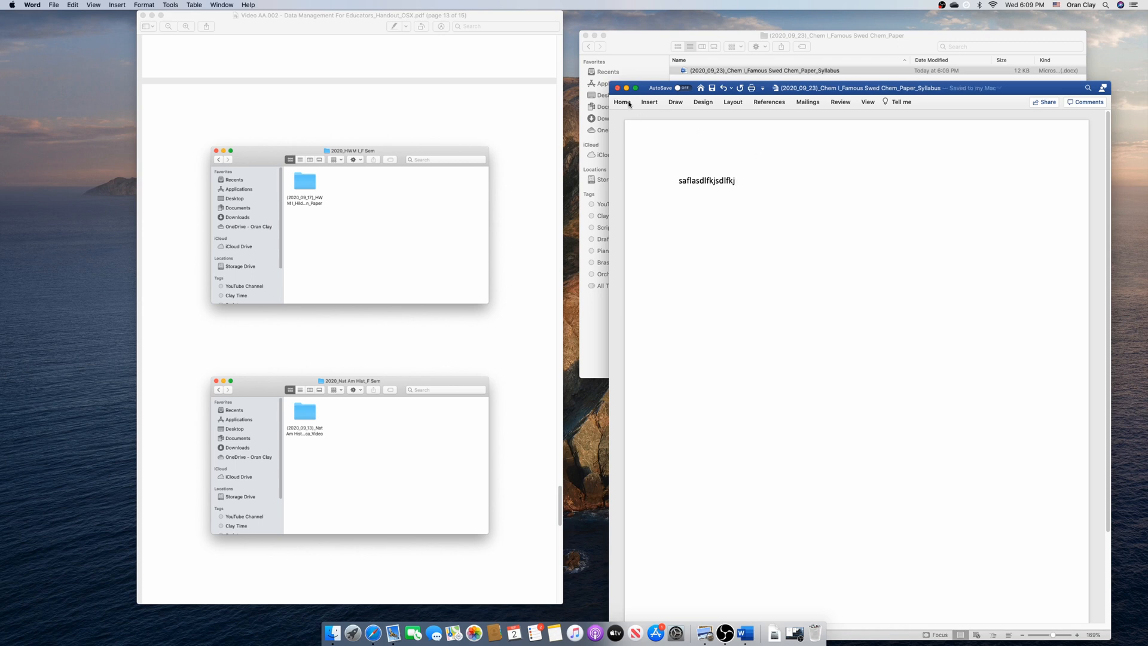
left_click(618, 88)
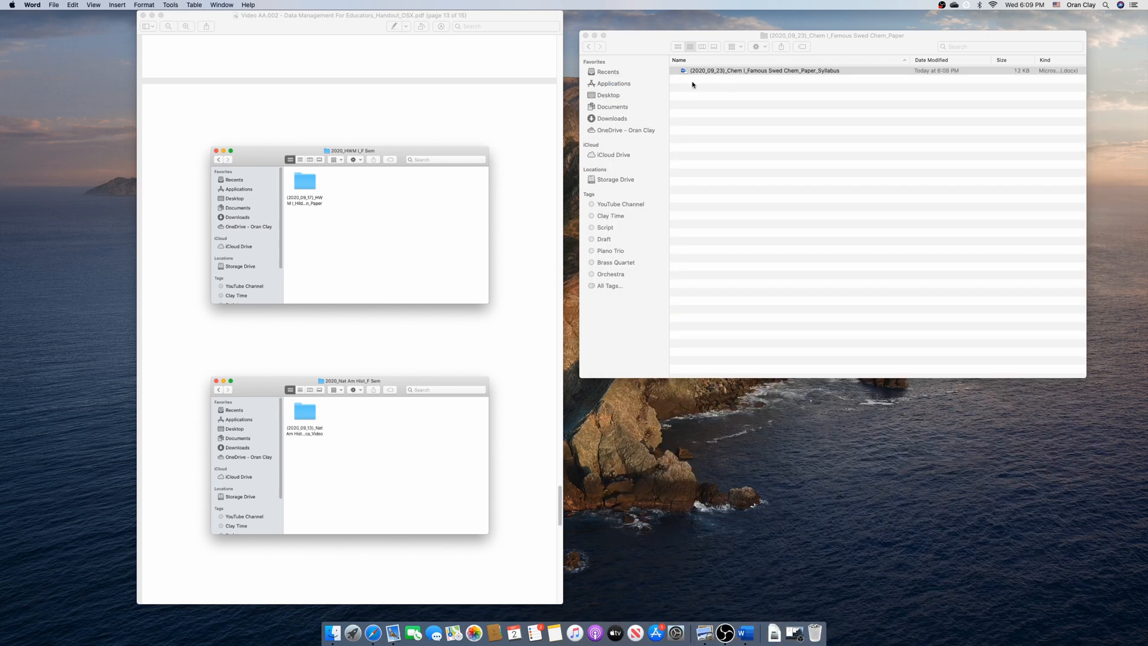
Reopen the syllabus document from its folder, replace all its text with the heading Syllabus, and close it saved
double_click(712, 71)
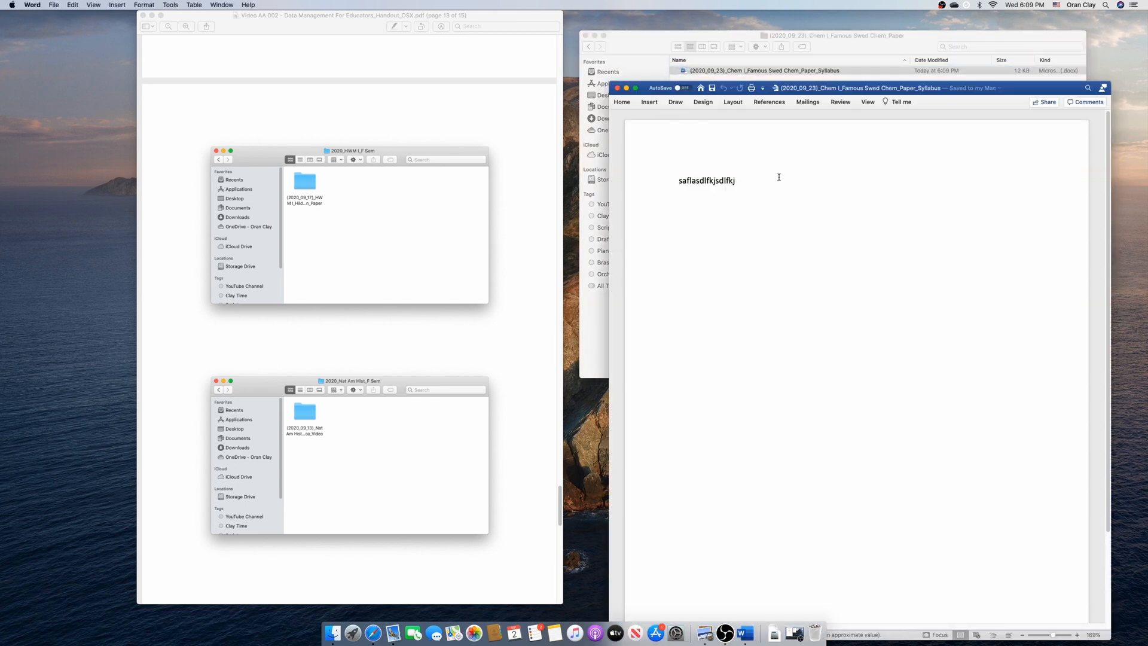
key("super+a")
type("S")
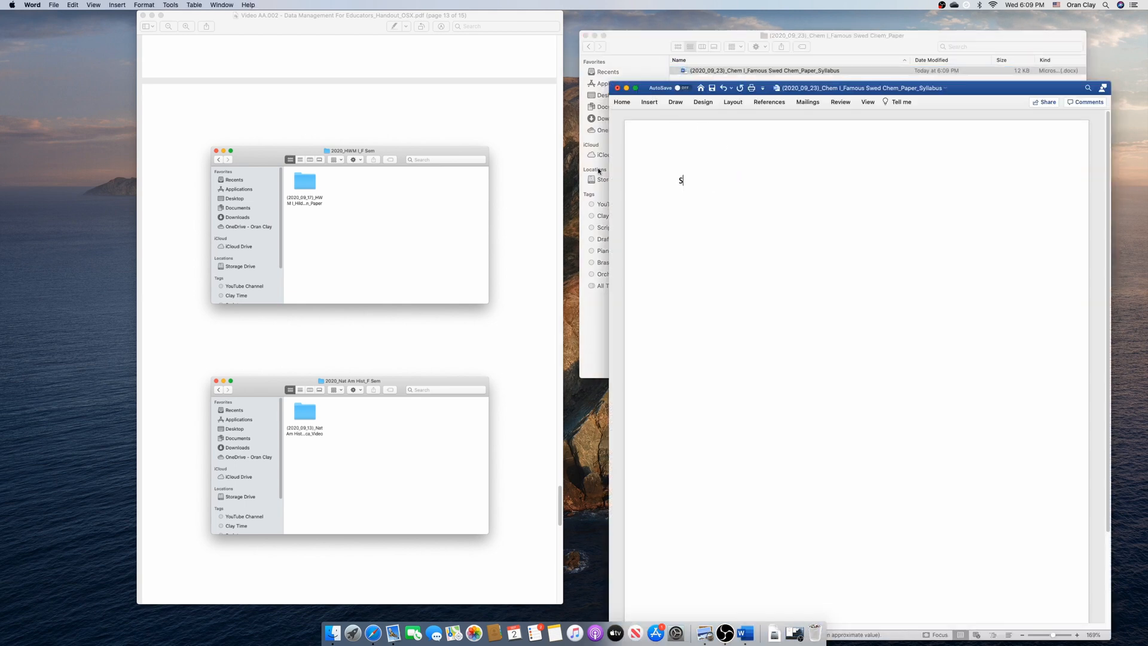
type("yllabus")
key("Return")
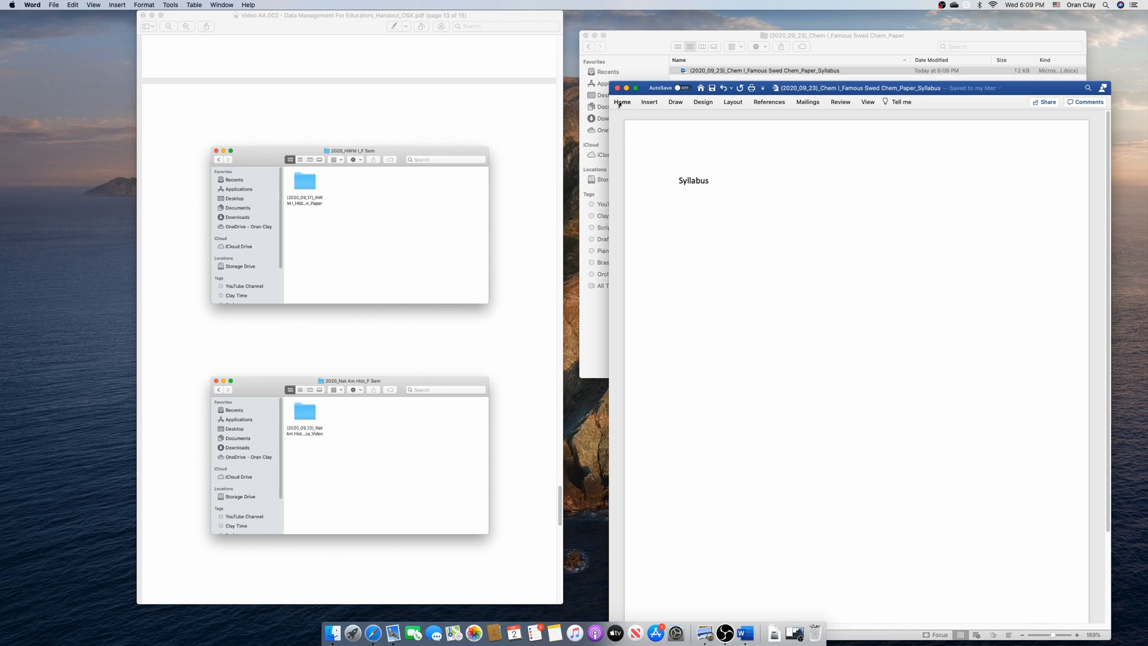
left_click(618, 88)
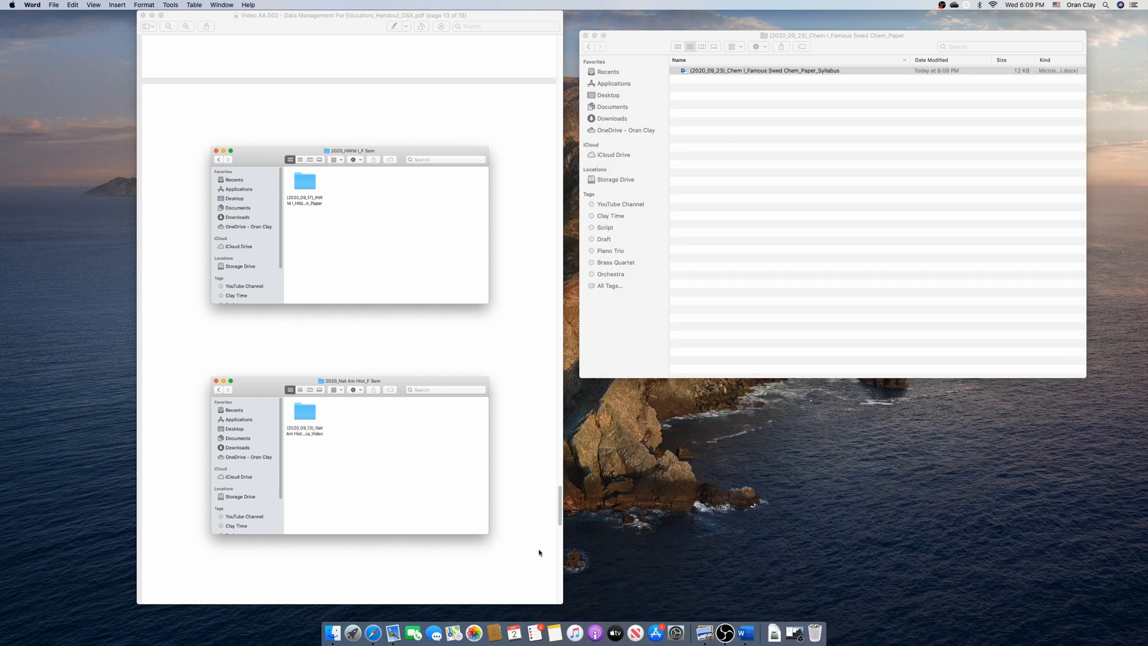
Review the handout's File Tree page while following the matching folders from Documents through Classes and 2020_F Sem to 2020_Chem I_F Sem
scroll(546, 522, "down", 5)
scroll(546, 523, "down", 8)
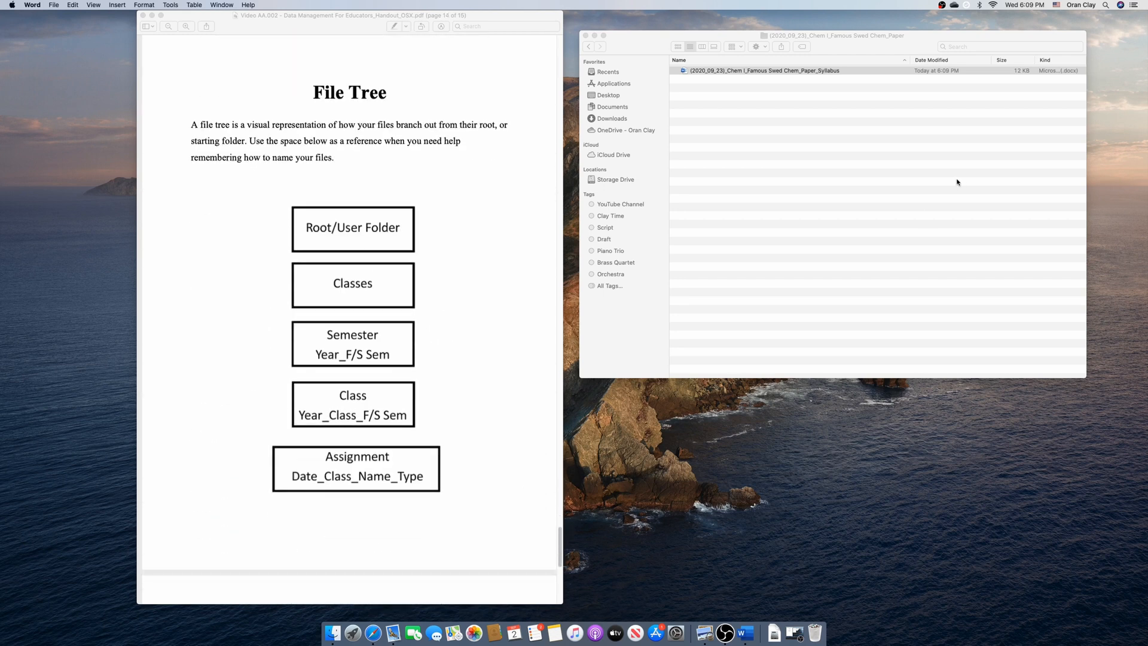
left_click(620, 108)
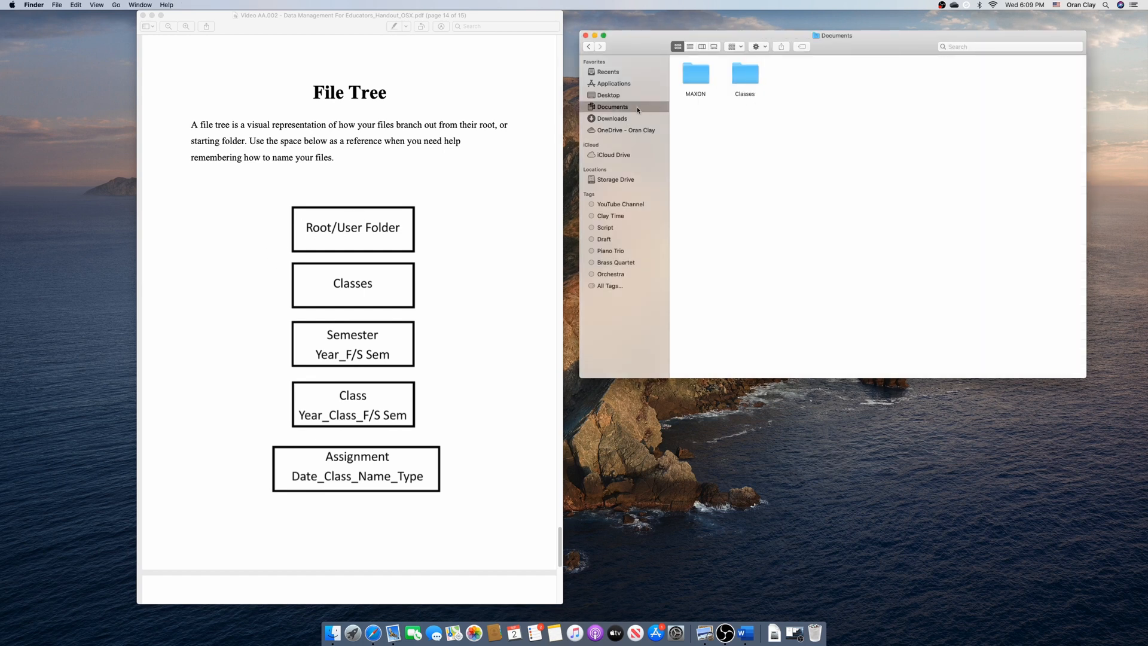
double_click(746, 76)
scroll(429, 236, "down", 2)
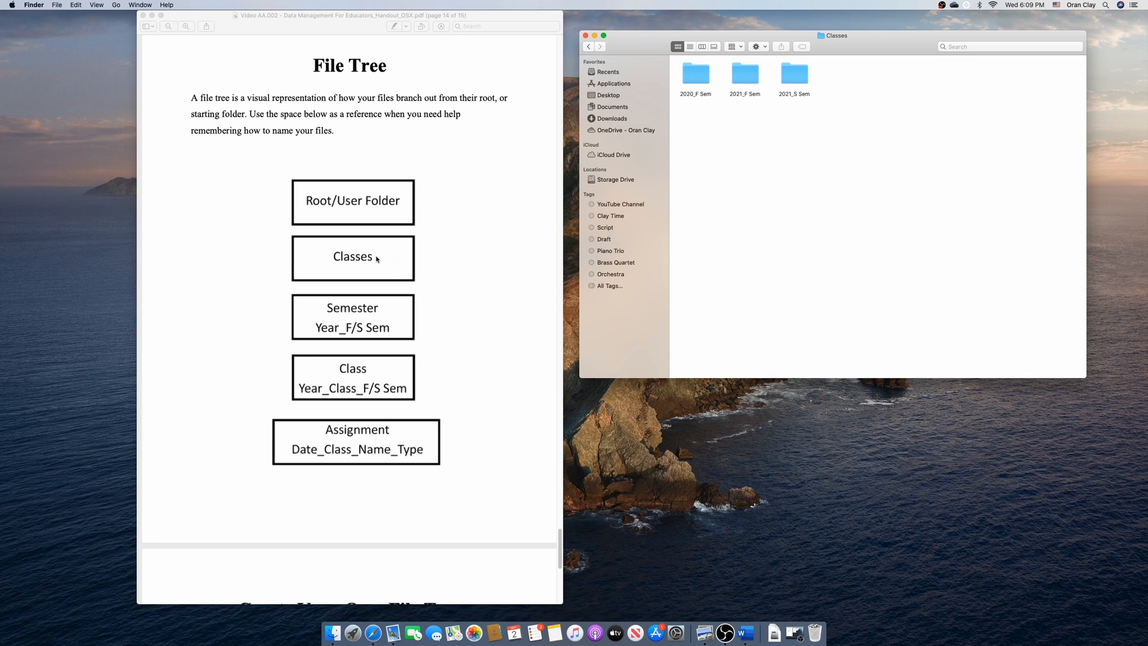
double_click(696, 74)
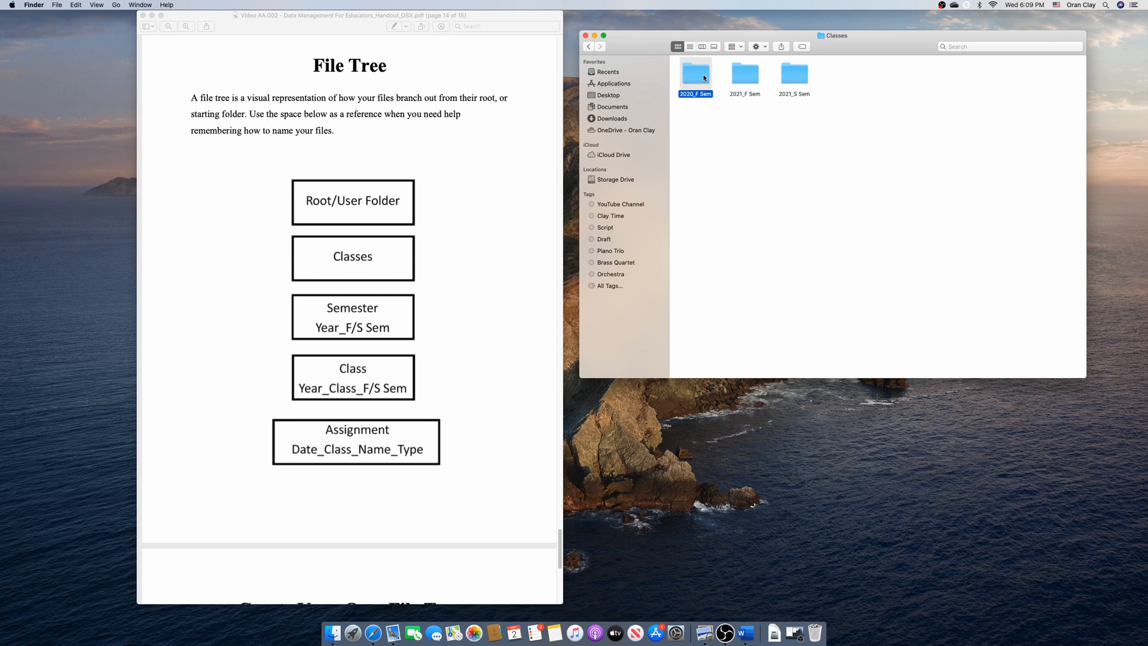
scroll(442, 300, "down", 1)
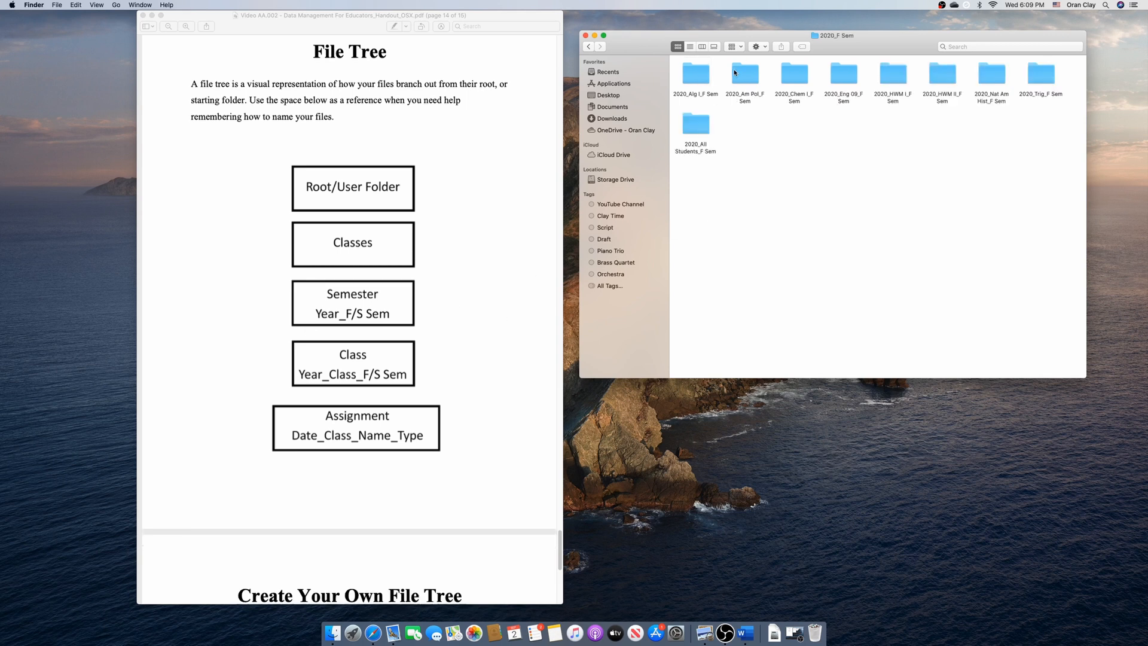
double_click(794, 81)
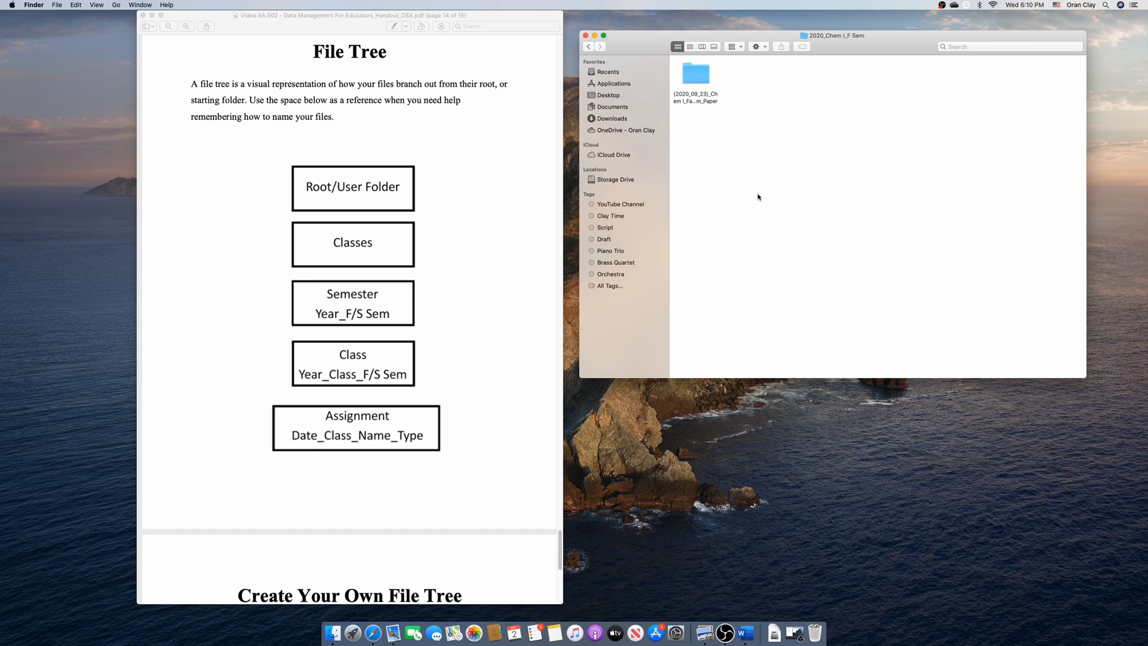
scroll(398, 327, "up", 1)
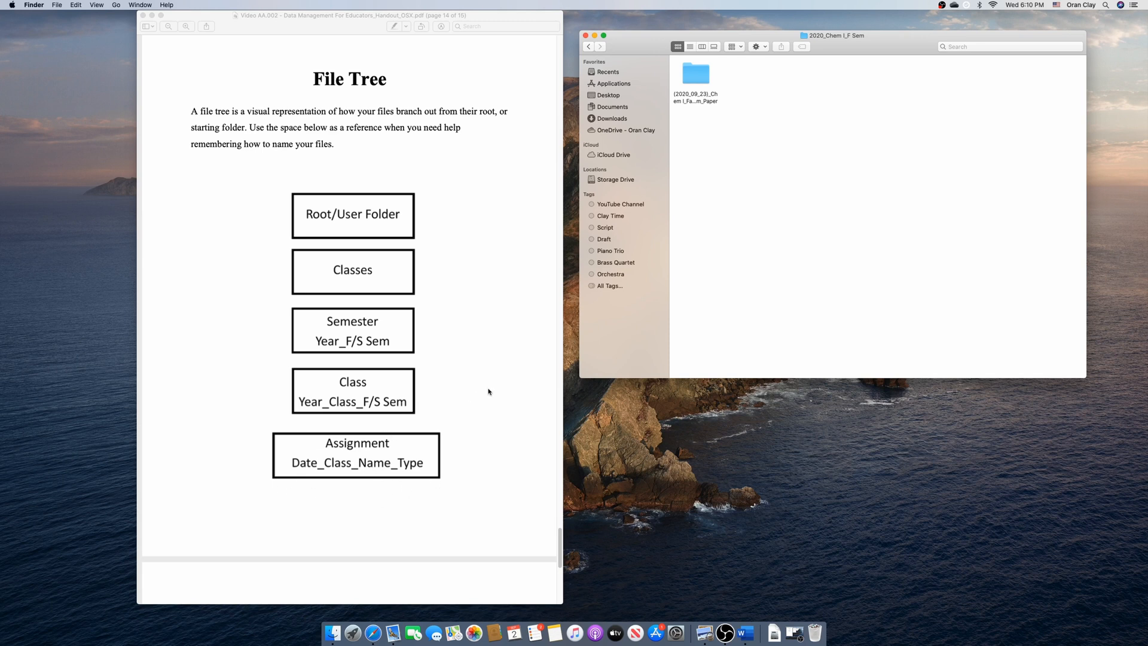
Review the handout's Create Your Own File Tree page
scroll(503, 372, "down", 8)
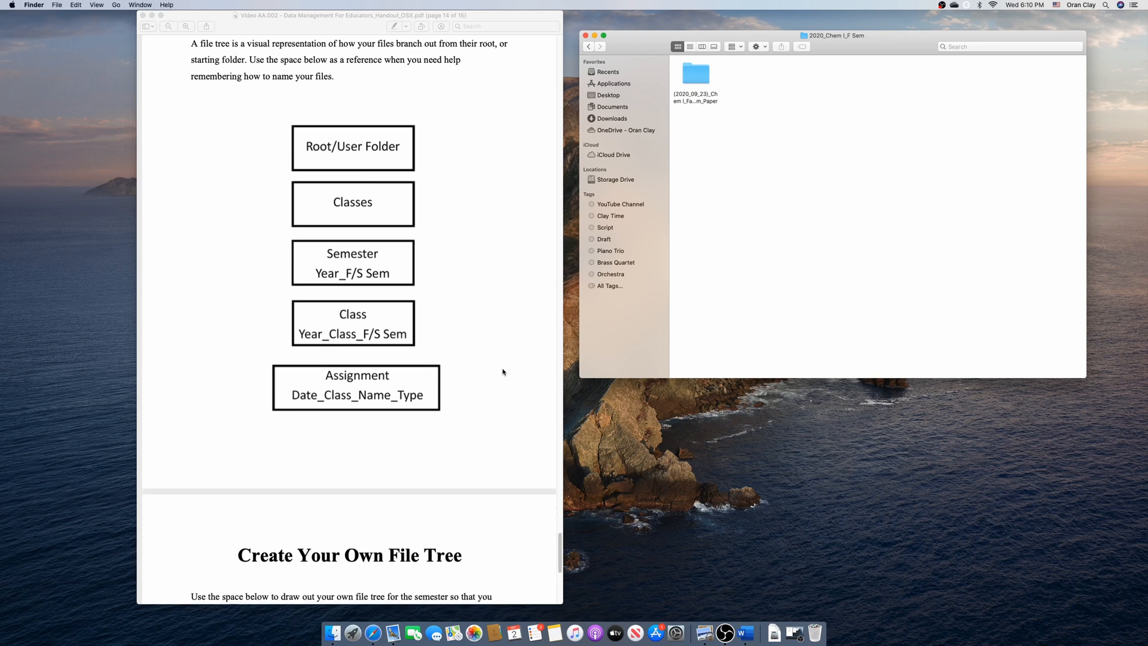
scroll(502, 372, "down", 10)
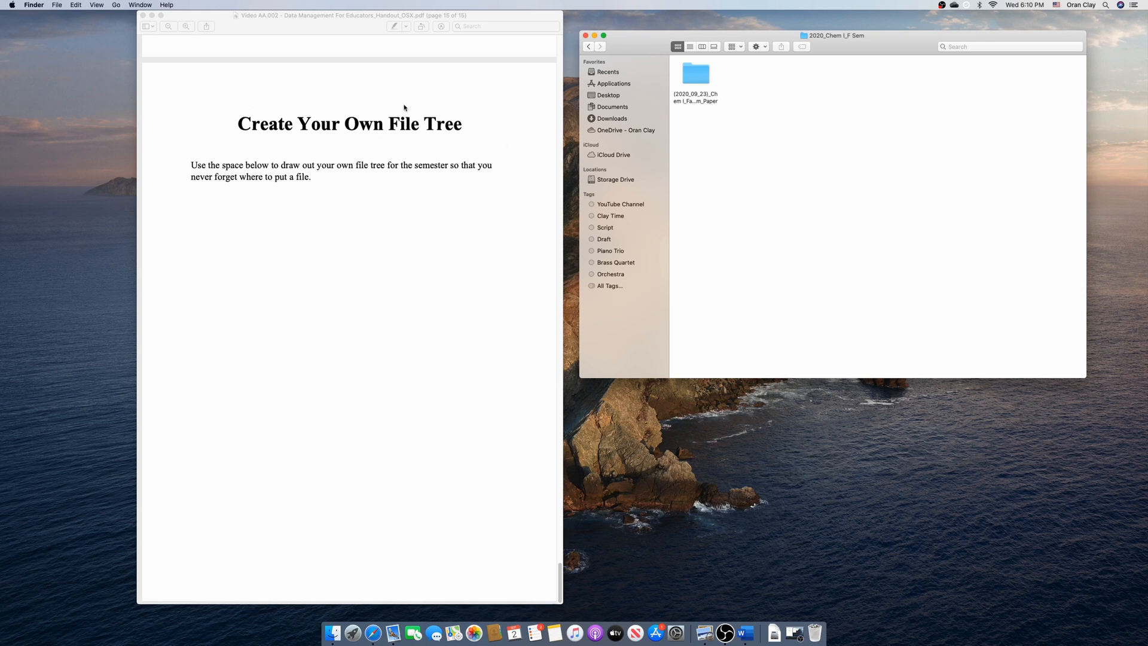
Move the Classes folder from Documents to the desktop and back into Documents, checking its contents while it is on the desktop
left_click(629, 108)
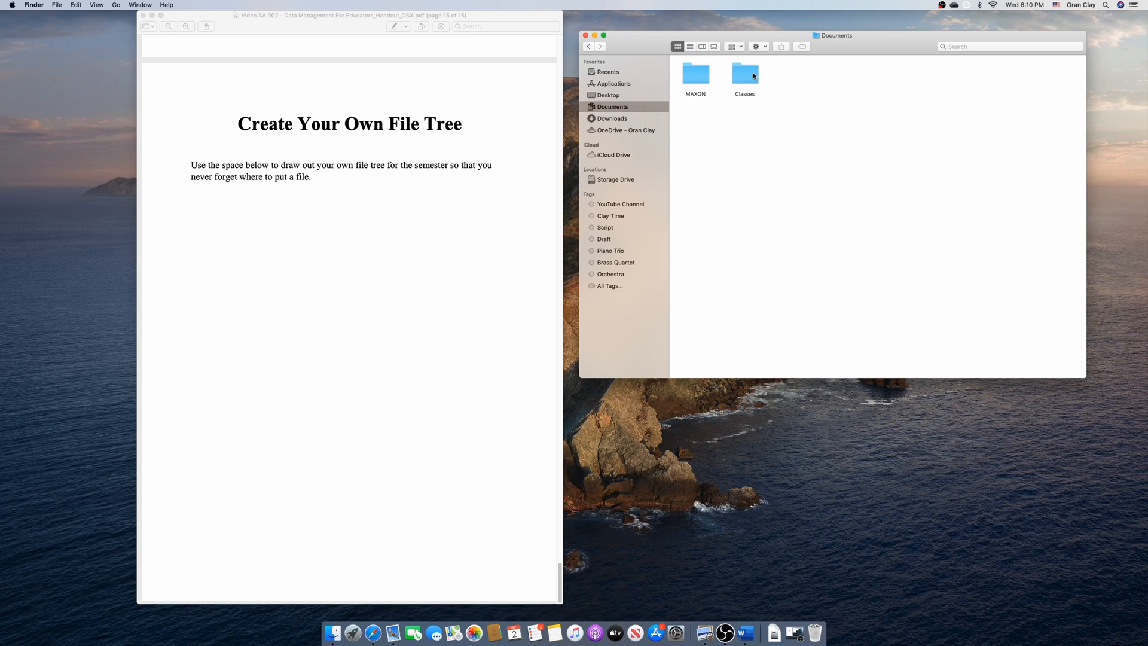
left_click_drag(749, 79, 1124, 38)
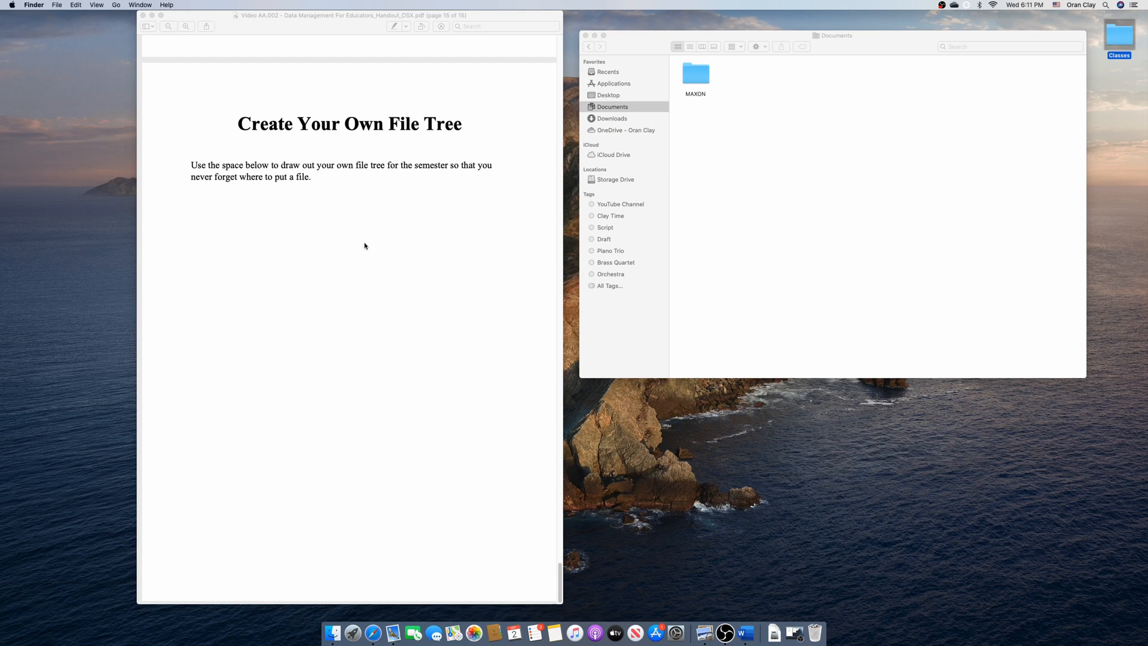
double_click(1119, 37)
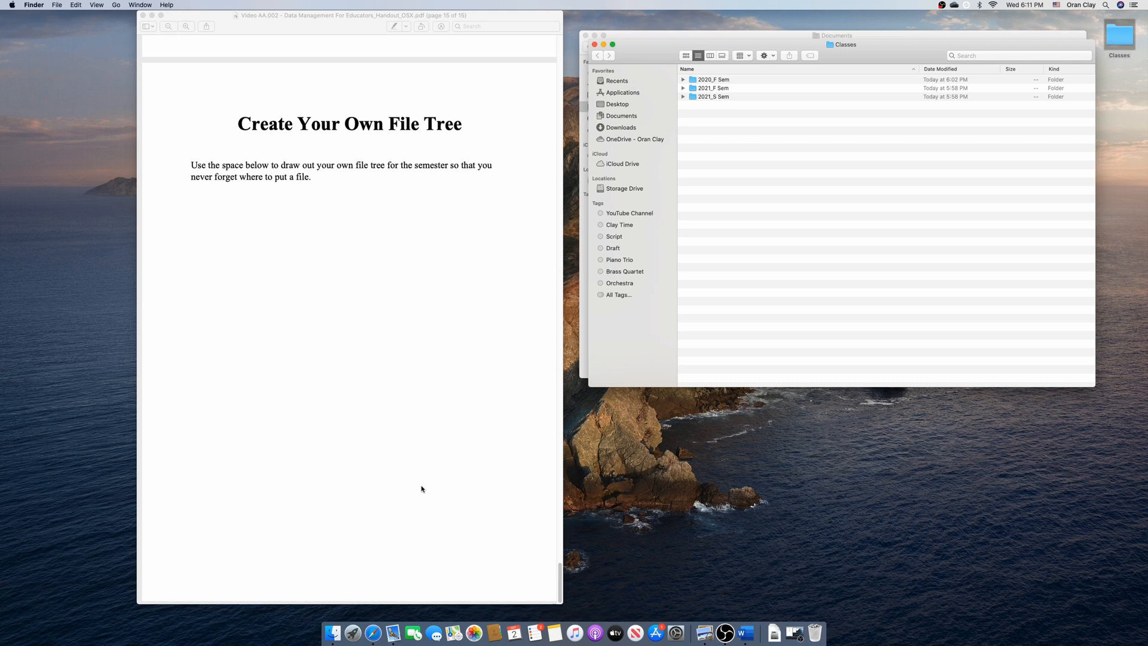
left_click(595, 44)
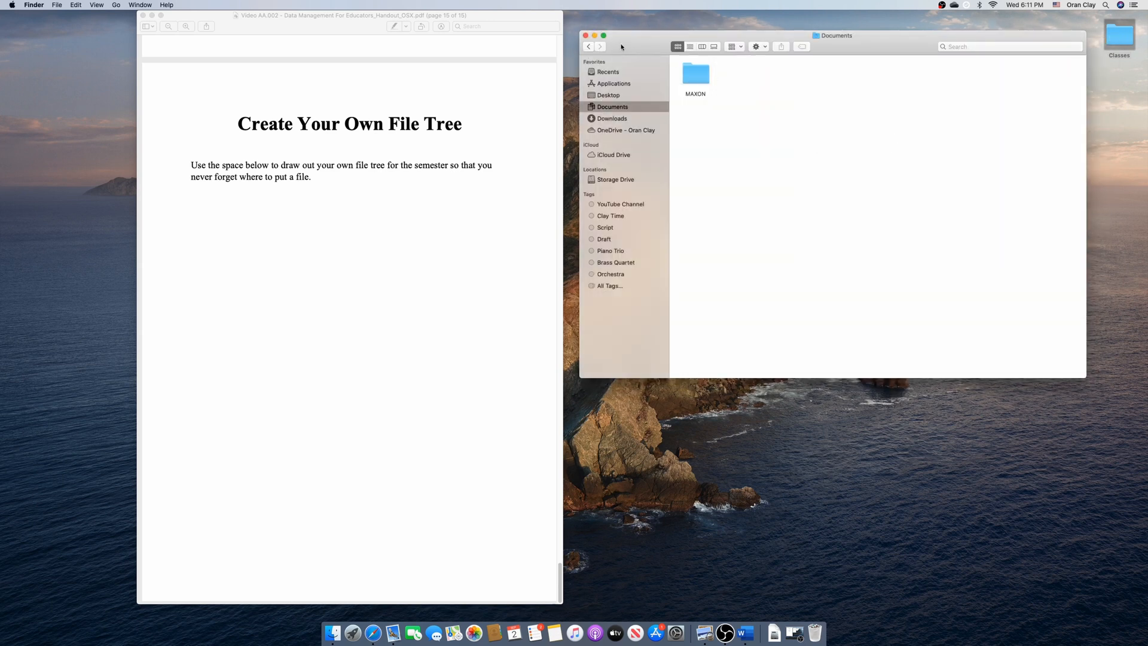
left_click_drag(1131, 33, 762, 68)
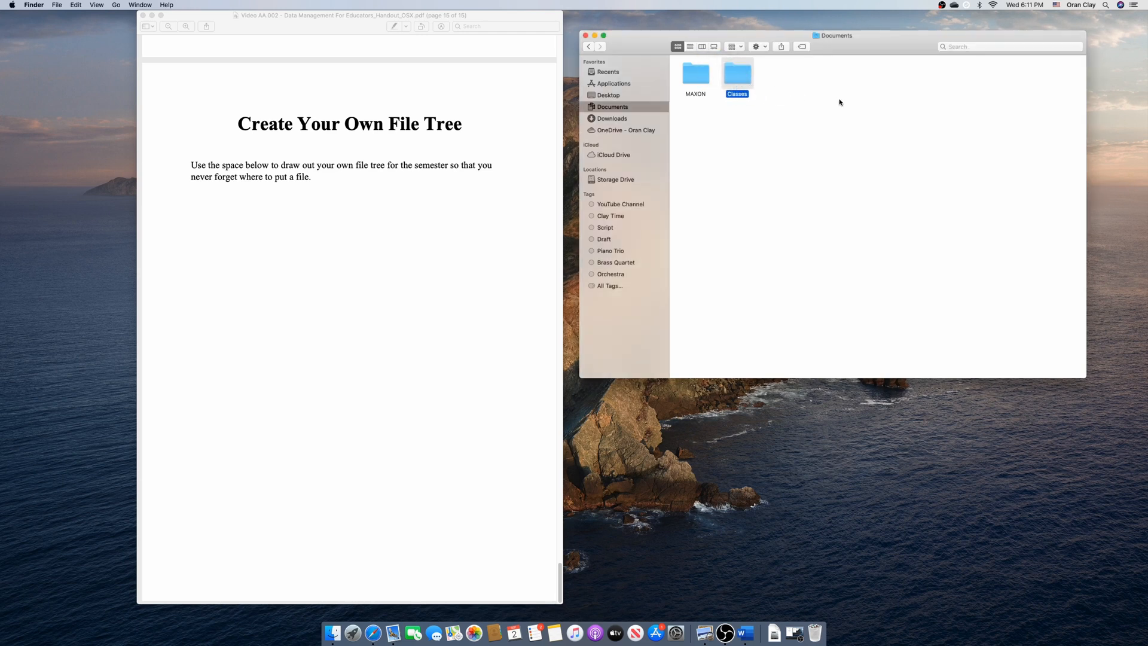
left_click(818, 96)
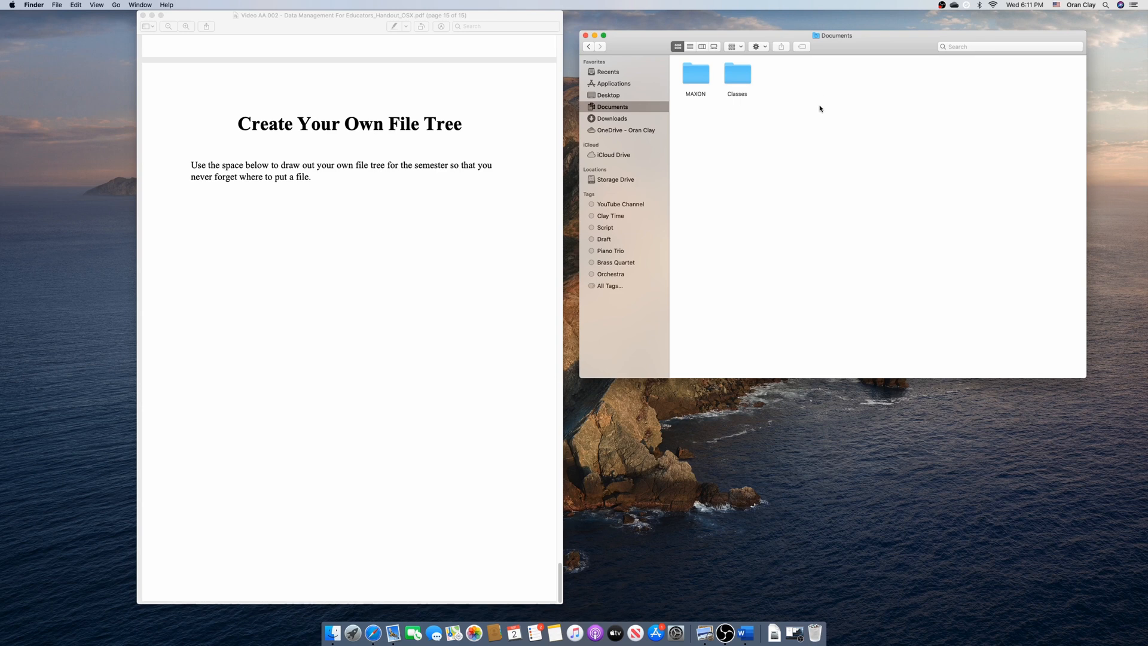